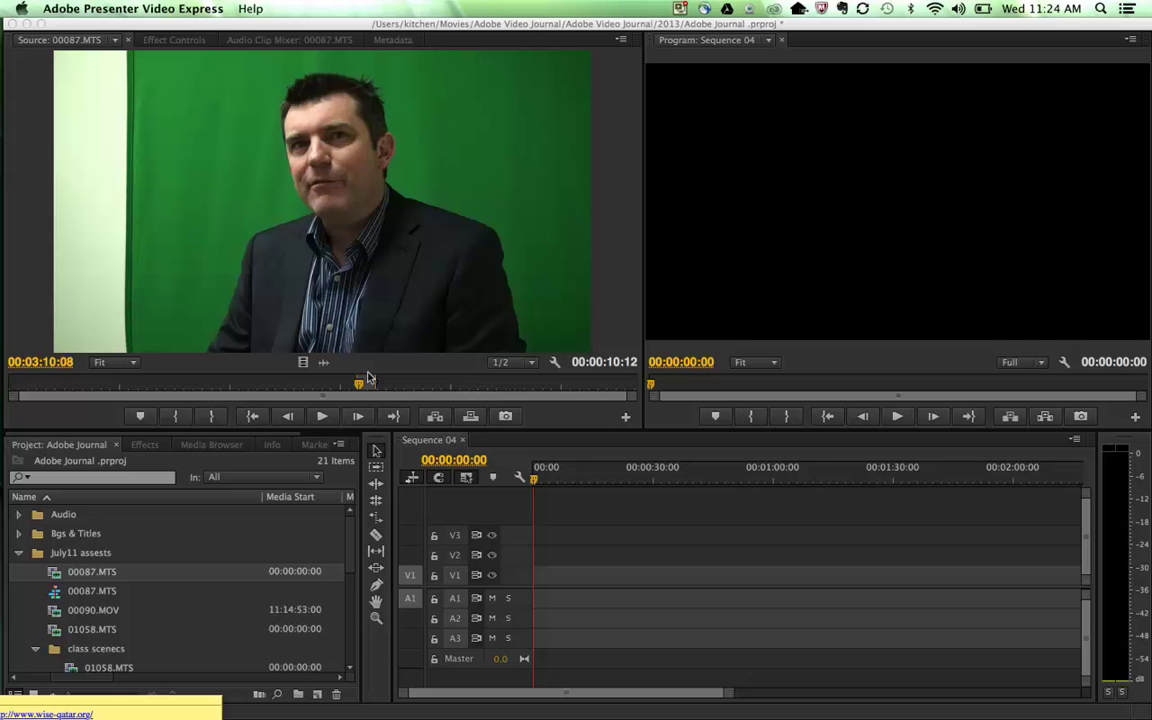
Step: Drop 00087.MTS onto V1/A1 of Sequence 04 and change the sequence settings to match it
{"action": "left_click", "coordinate": [310, 272]}
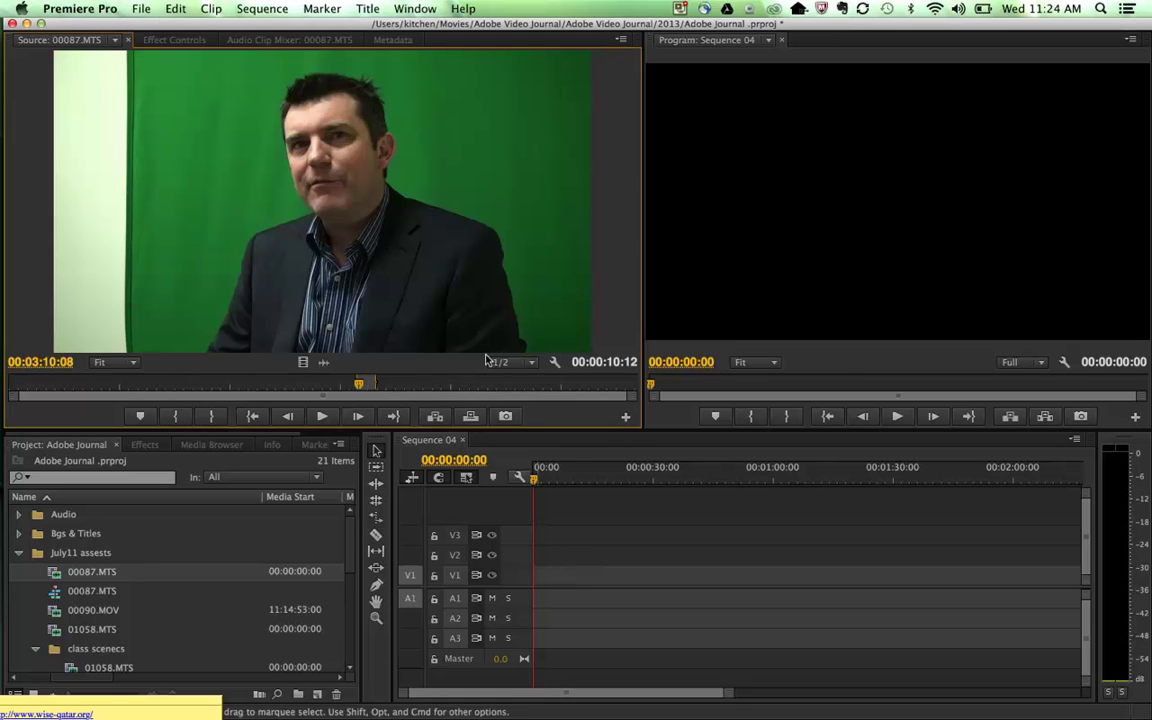
{"action": "left_click_drag", "start_coordinate": [382, 247], "coordinate": [531, 585]}
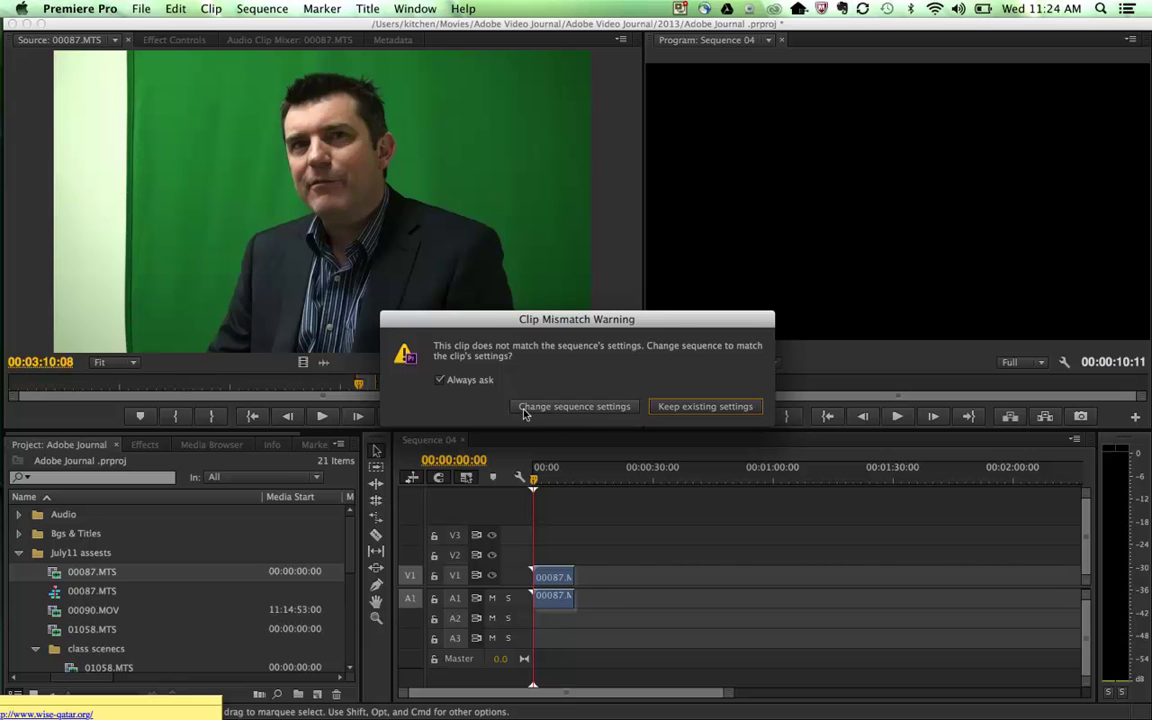
{"action": "left_click", "coordinate": [586, 407]}
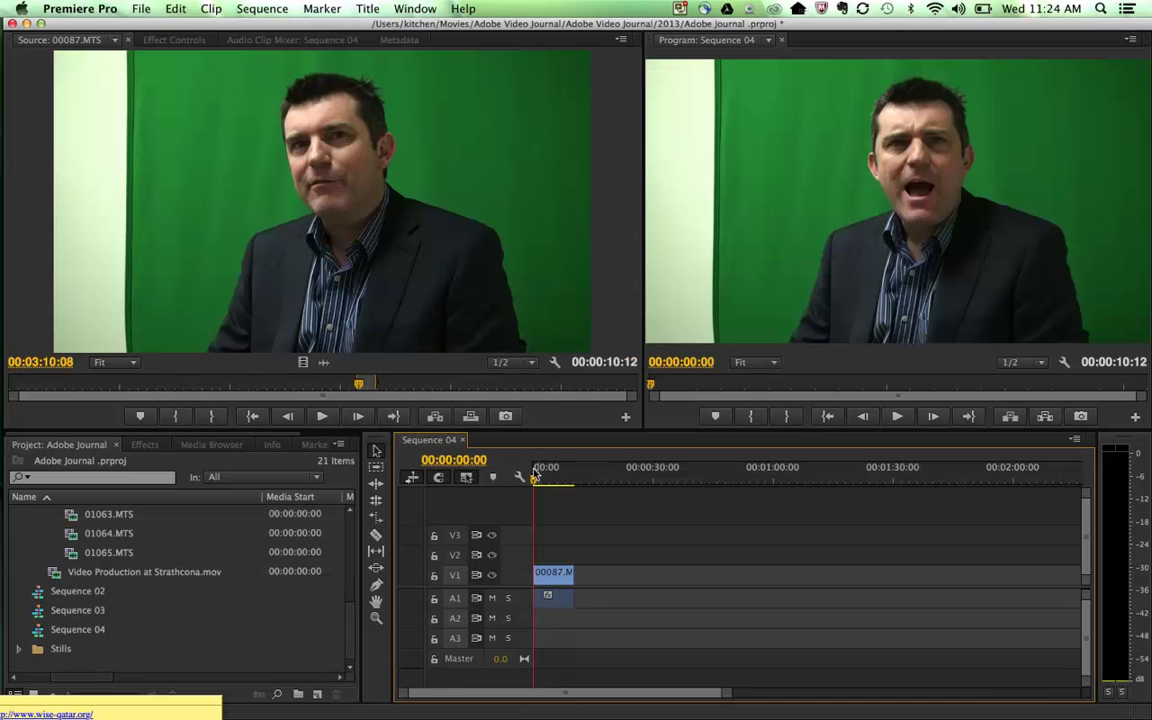
{"action": "left_click_drag", "start_coordinate": [533, 476], "coordinate": [538, 476]}
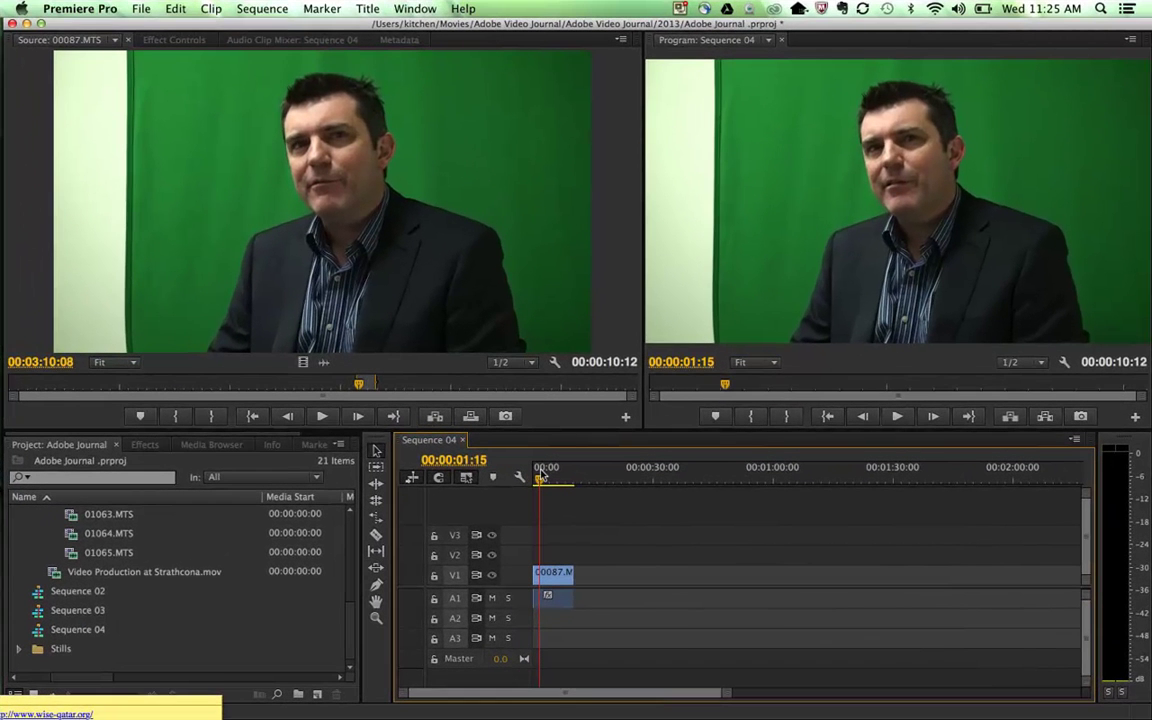
{"action": "scroll", "coordinate": [130, 596], "scroll_direction": "up", "scroll_amount": 10}
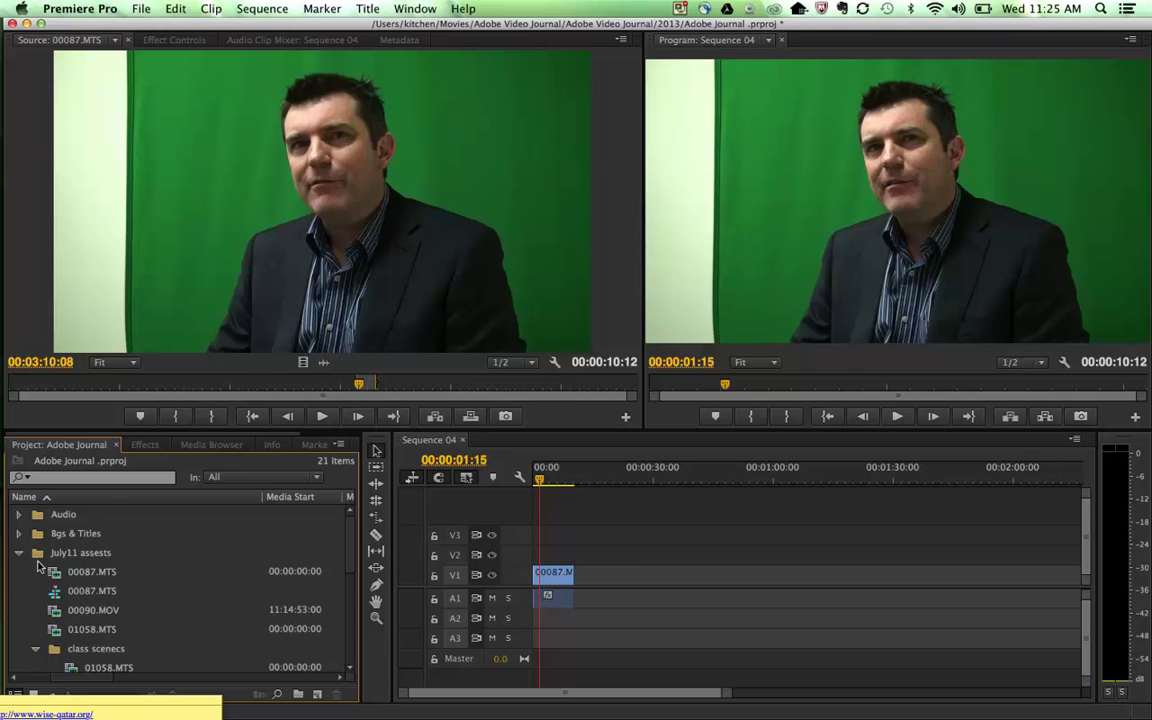
Step: Open the Bgs & Titles folder and load Slide02.png in the Source Monitor
{"action": "scroll", "coordinate": [40, 567], "scroll_direction": "down", "scroll_amount": 1}
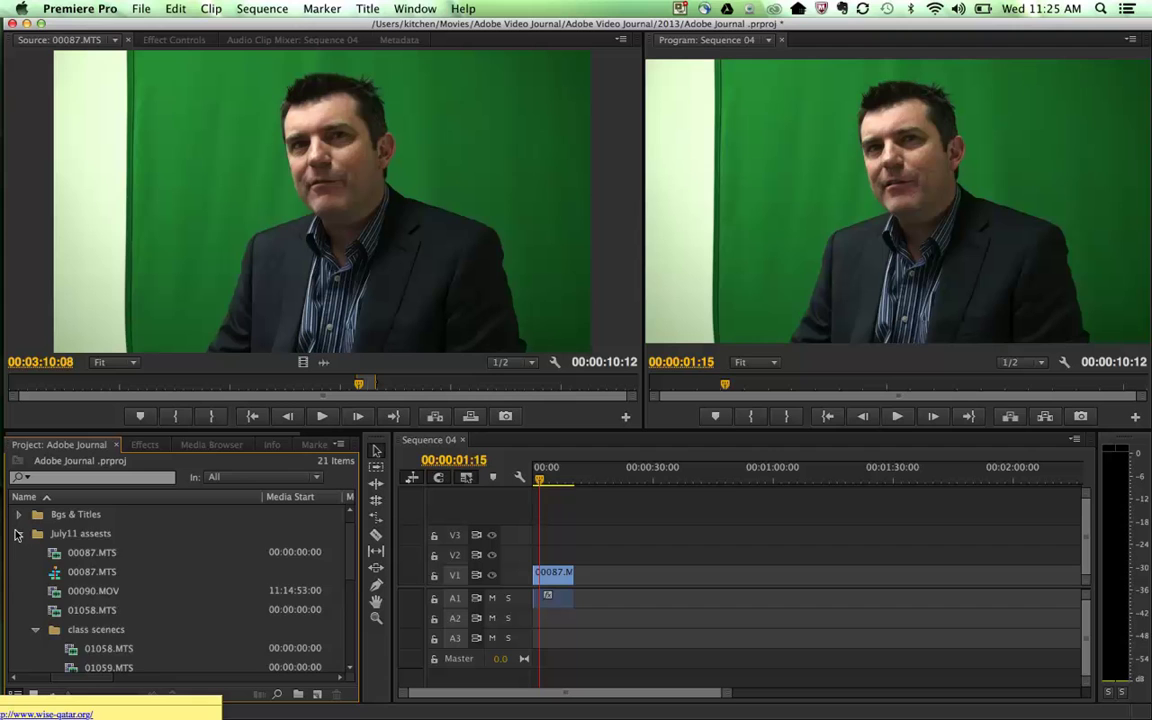
{"action": "left_click", "coordinate": [17, 533]}
{"action": "left_click", "coordinate": [17, 534]}
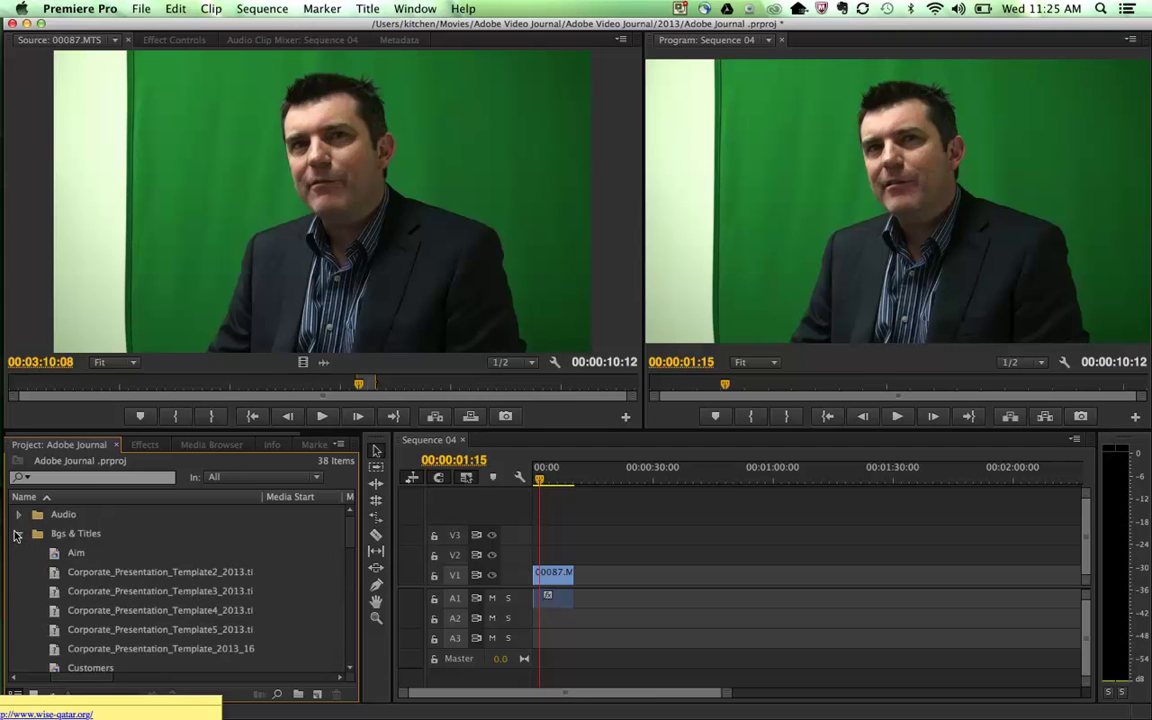
{"action": "scroll", "coordinate": [72, 545], "scroll_direction": "down", "scroll_amount": 10}
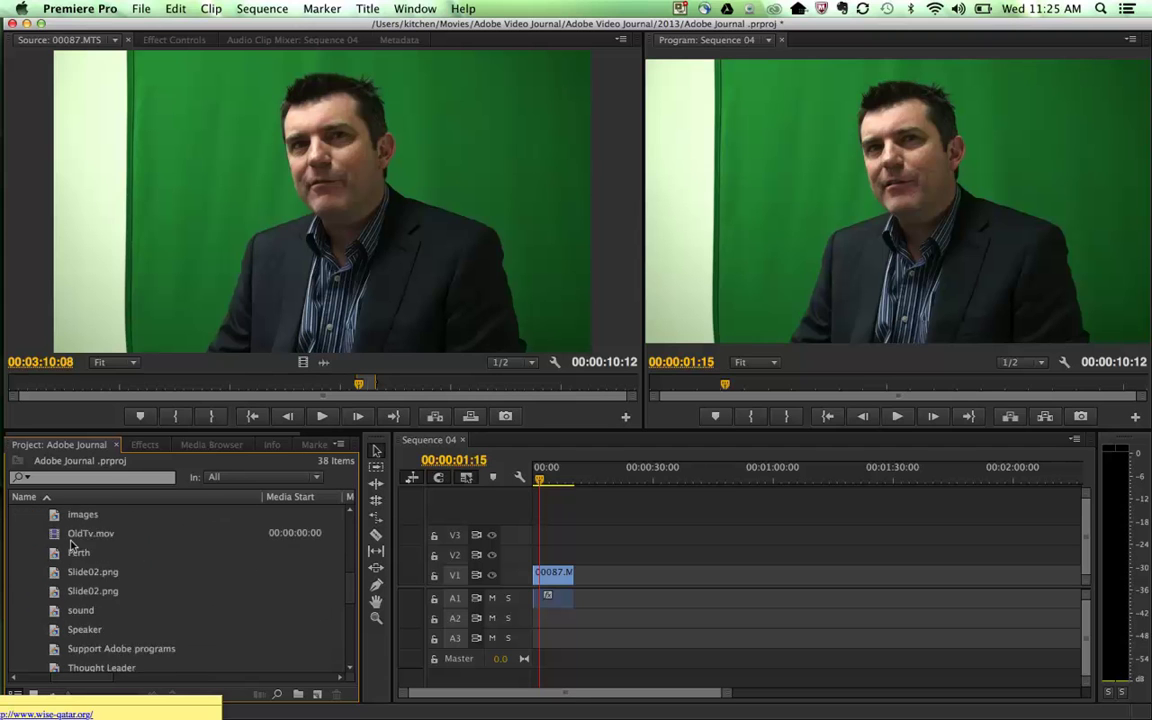
{"action": "scroll", "coordinate": [72, 545], "scroll_direction": "down", "scroll_amount": 2}
{"action": "scroll", "coordinate": [72, 545], "scroll_direction": "up", "scroll_amount": 3}
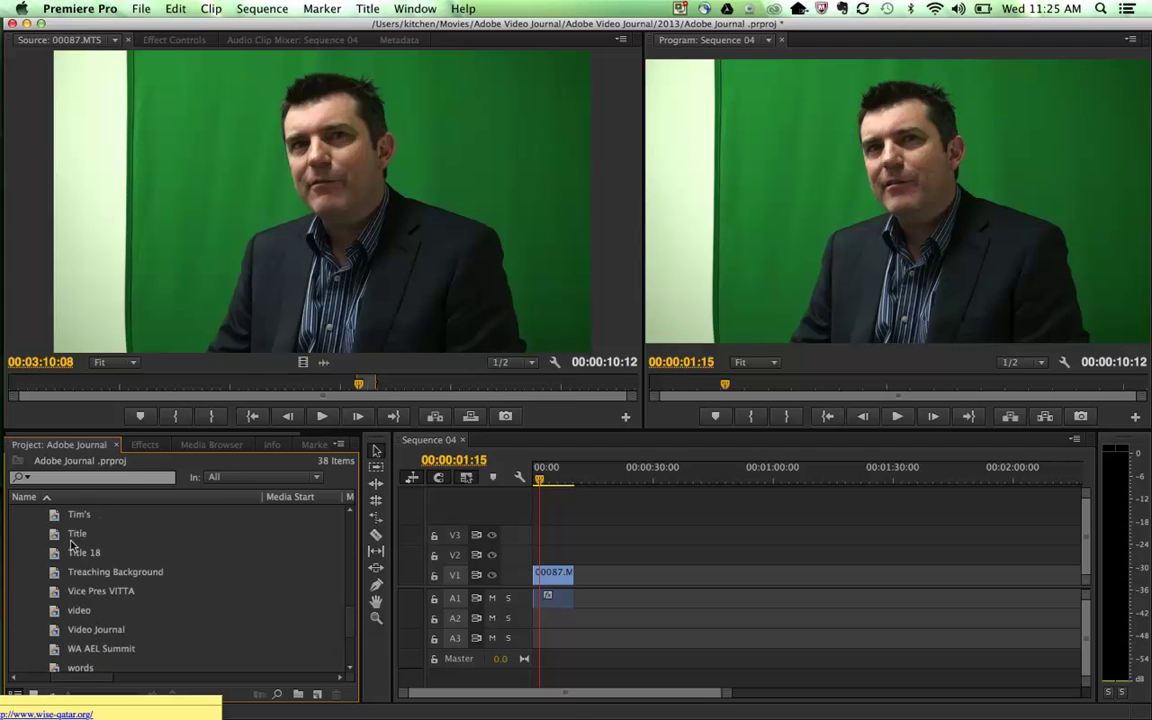
{"action": "scroll", "coordinate": [72, 545], "scroll_direction": "up", "scroll_amount": 5}
{"action": "scroll", "coordinate": [72, 545], "scroll_direction": "up", "scroll_amount": 6}
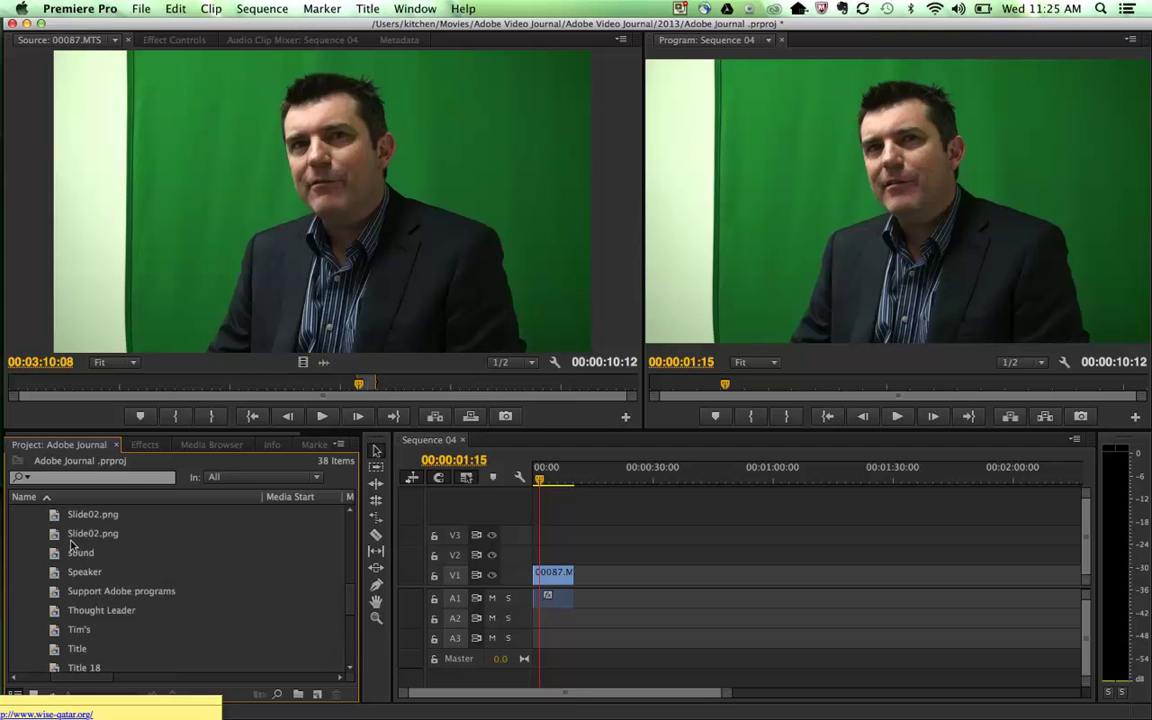
{"action": "double_click", "coordinate": [54, 592]}
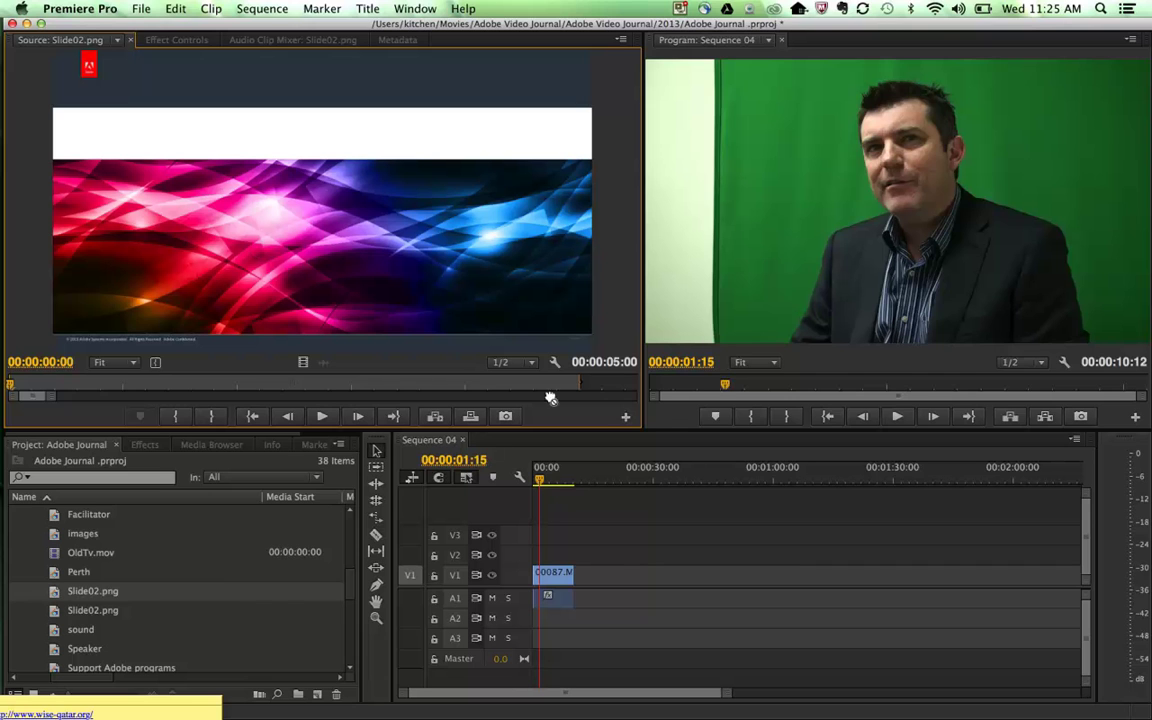
Step: Add Slide02.png after the presenter clip on V1 and scale it to frame size
{"action": "left_click_drag", "start_coordinate": [550, 398], "coordinate": [597, 572]}
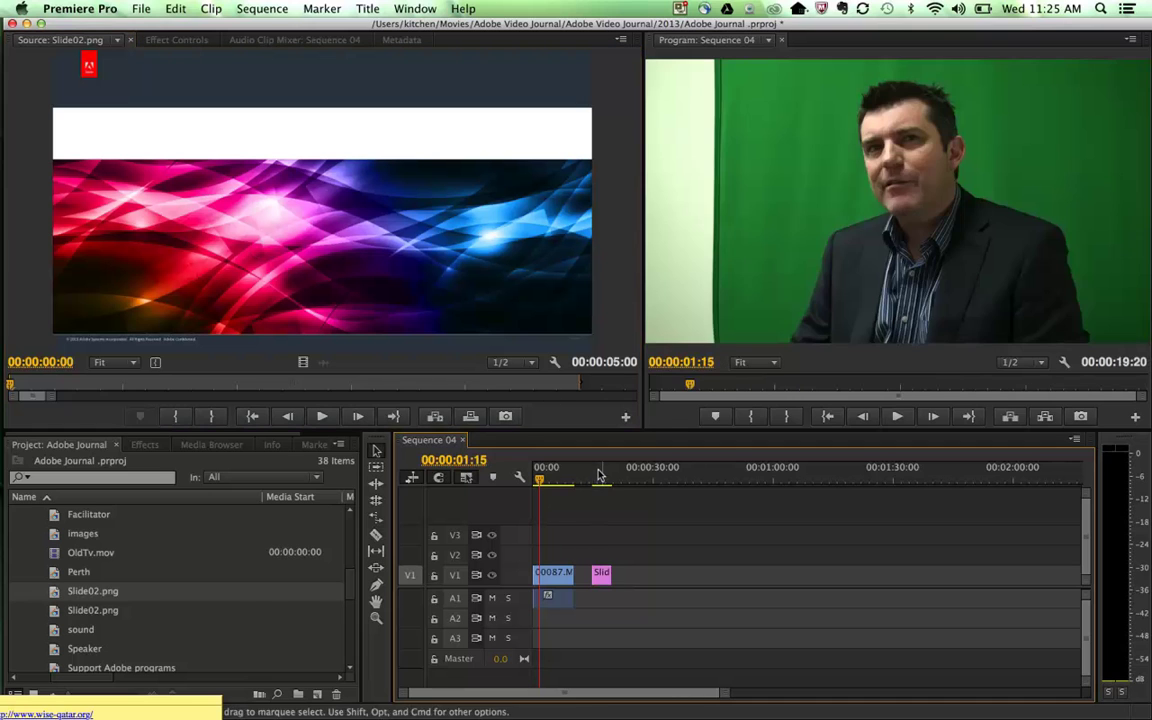
{"action": "left_click", "coordinate": [601, 475]}
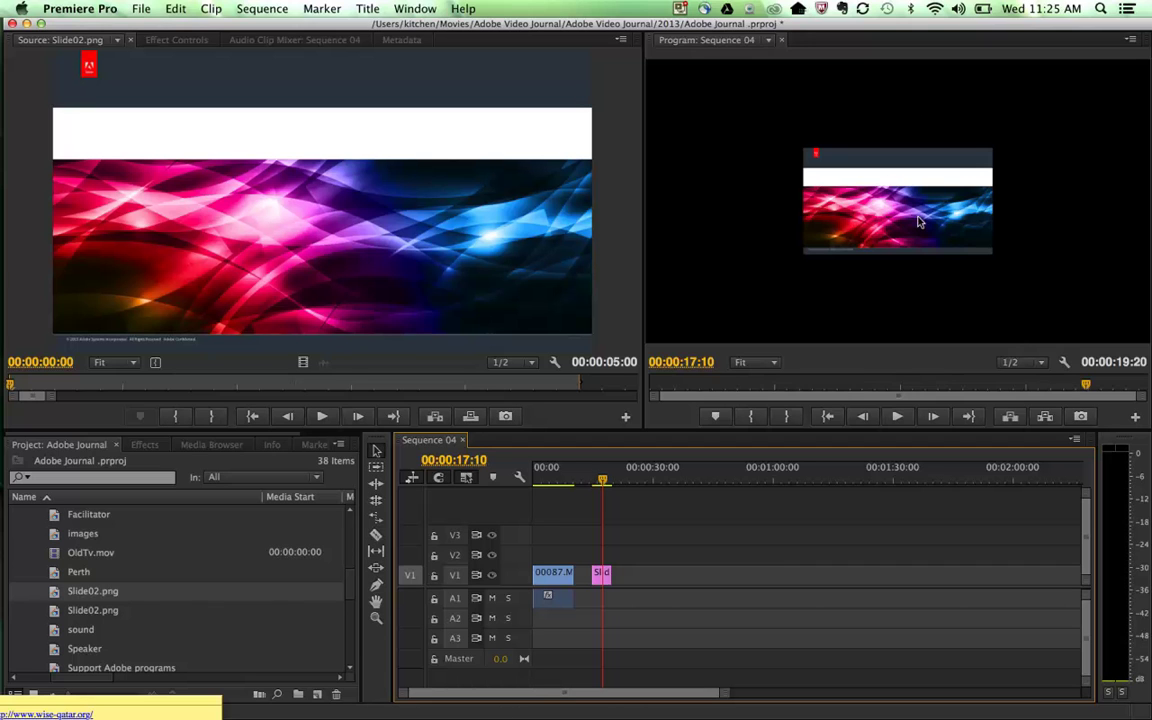
{"action": "right_click", "coordinate": [598, 576]}
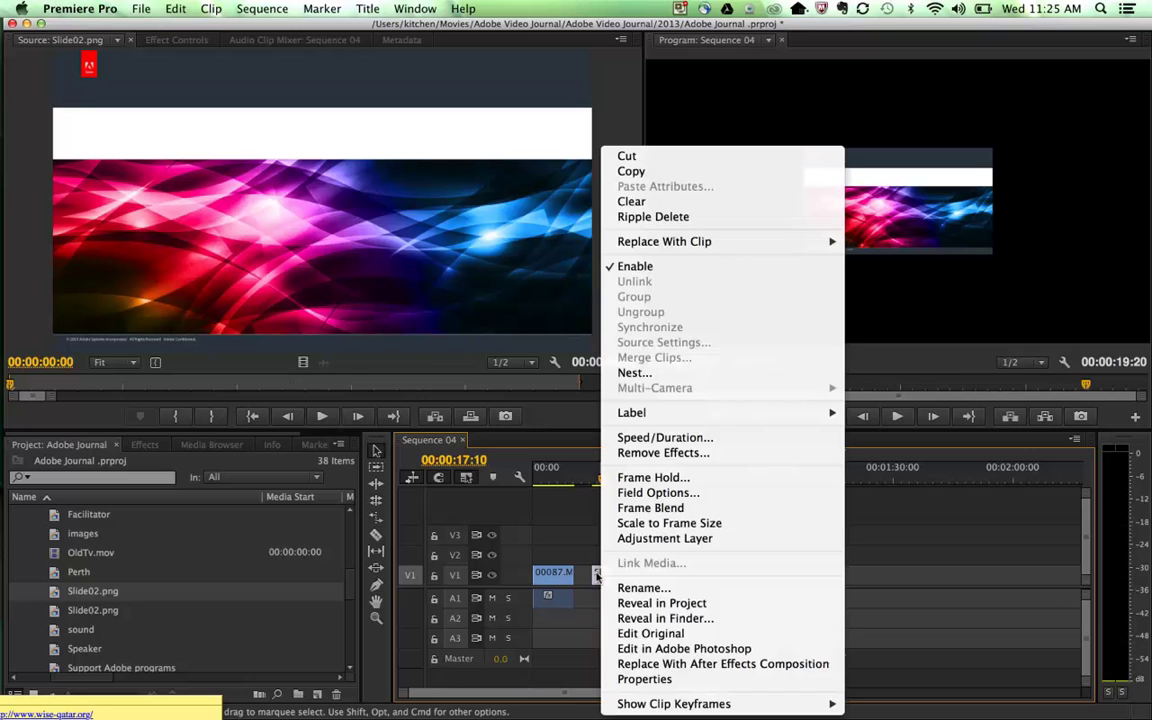
{"action": "left_click", "coordinate": [680, 524]}
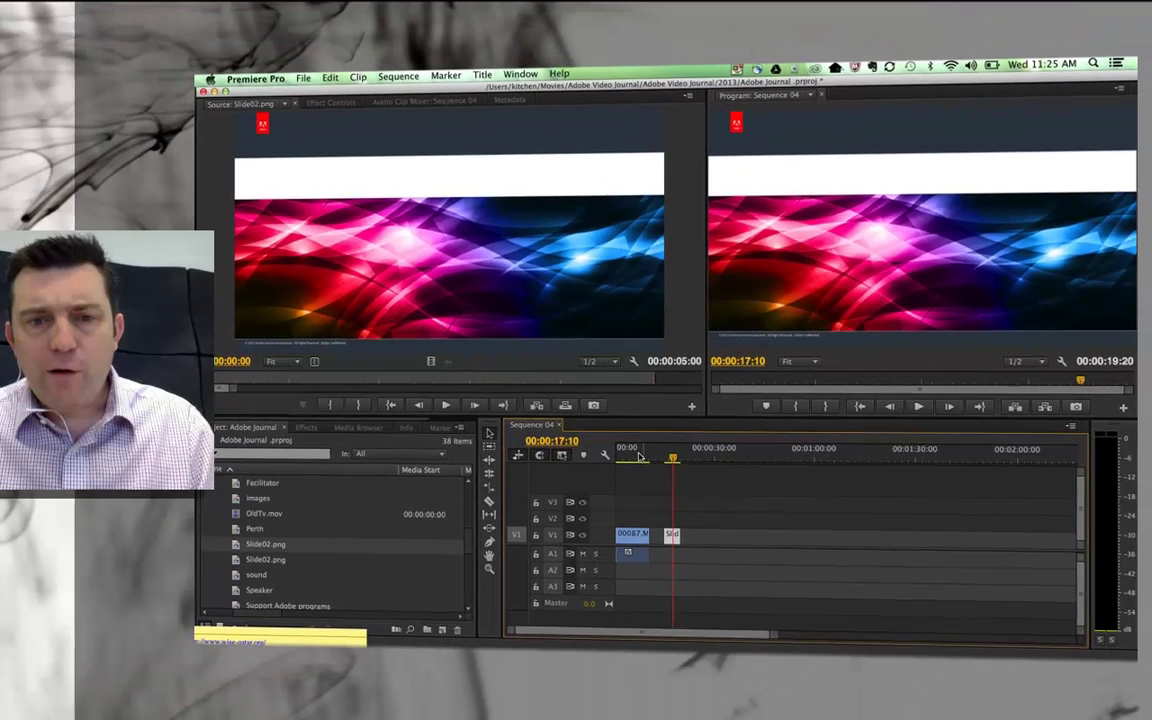
Step: Scrub between the presenter clip and the full-frame slide to review them
{"action": "left_click", "coordinate": [556, 470]}
{"action": "mouse_move", "coordinate": [651, 451]}
{"action": "left_mouse_down"}
{"action": "mouse_move", "coordinate": [622, 452]}
{"action": "mouse_move", "coordinate": [634, 452]}
{"action": "left_mouse_up"}
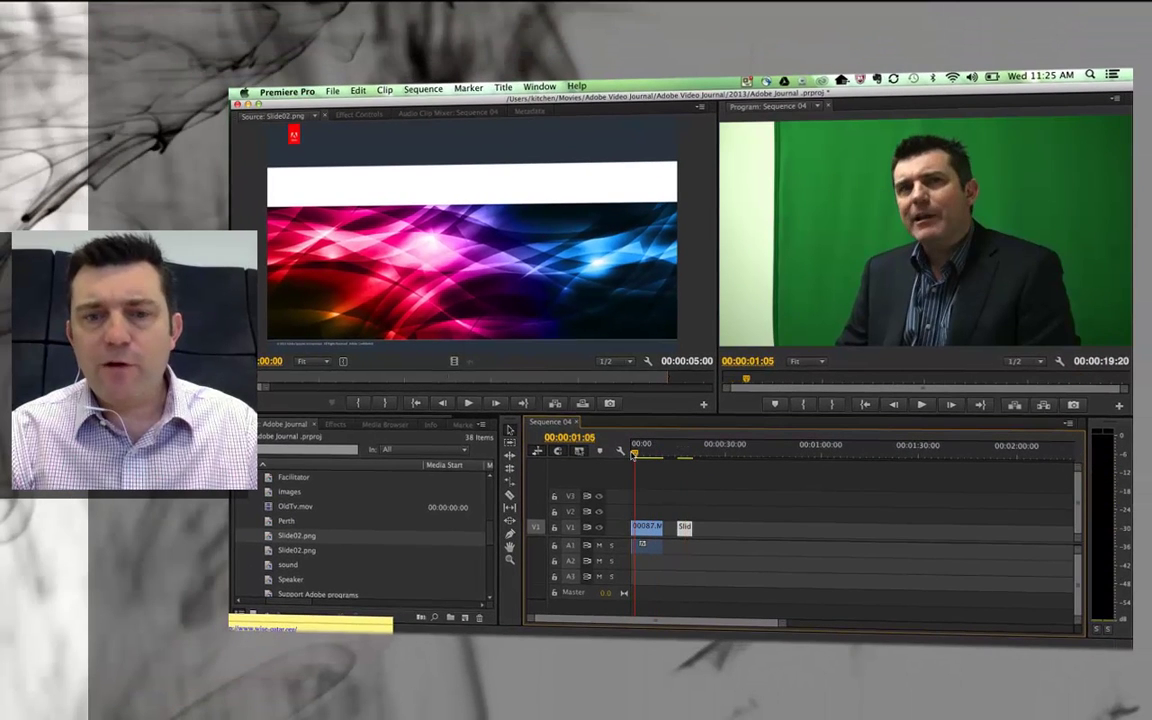
{"action": "left_click", "coordinate": [680, 452]}
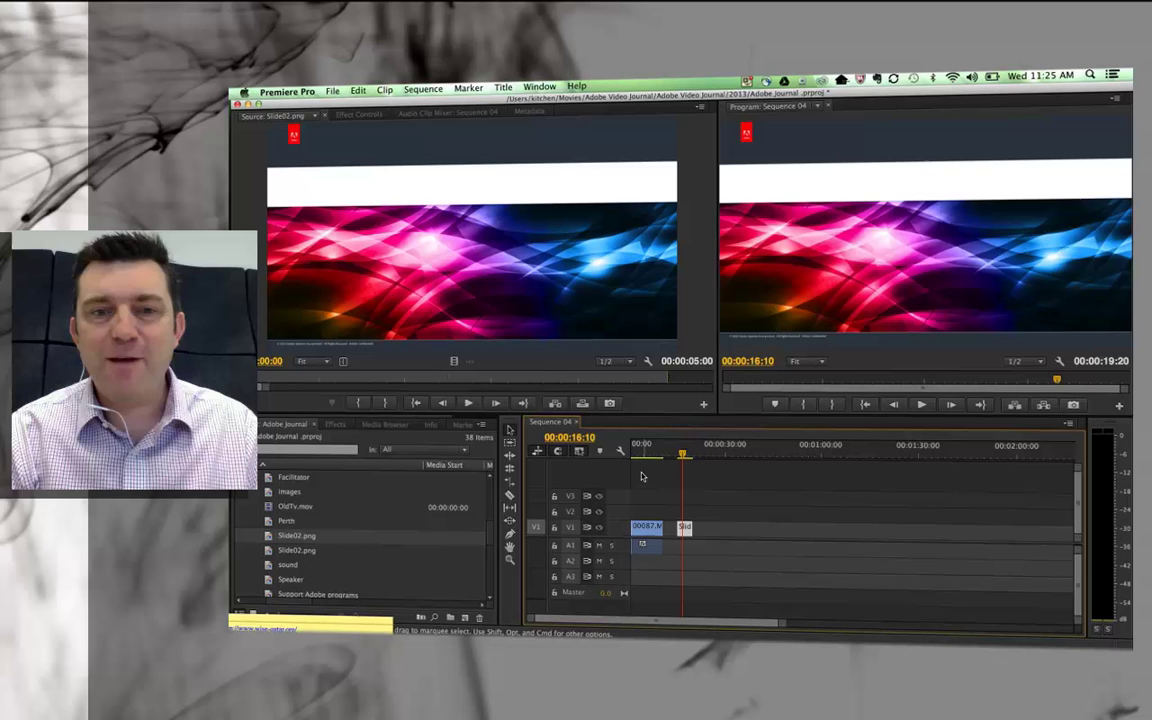
{"action": "left_click", "coordinate": [638, 451]}
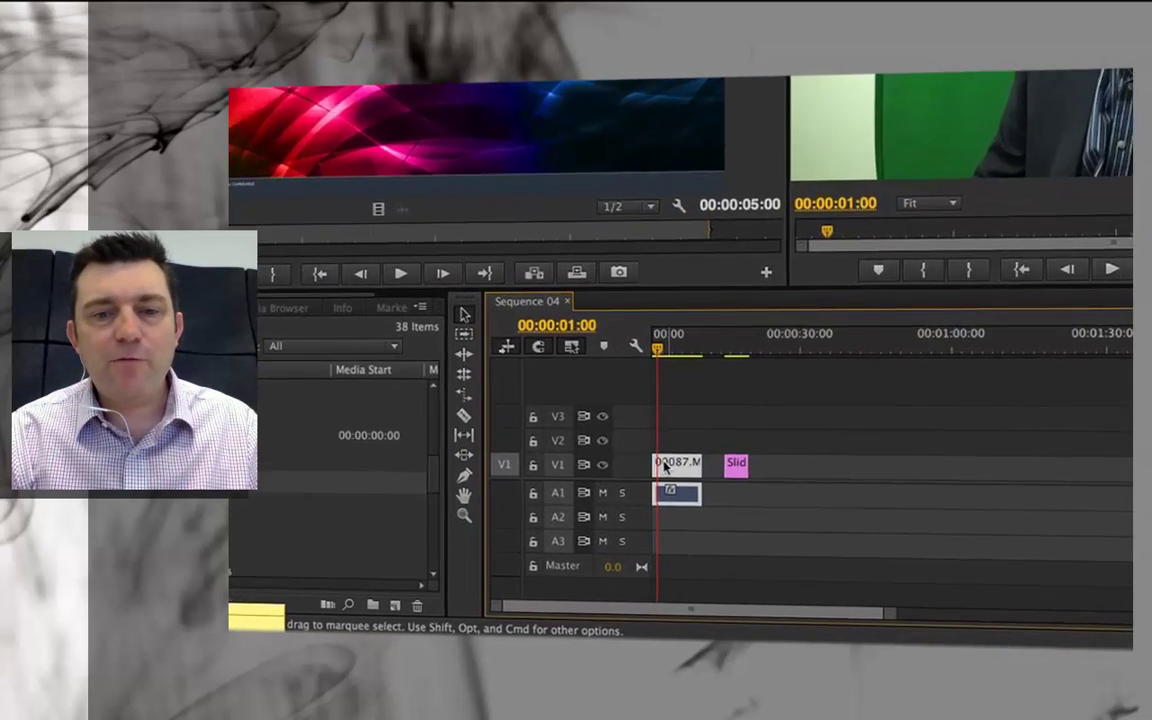
Step: Move 00087.MTS up to V2, put Slide02.png at the start of V1, and extend it to match
{"action": "left_click_drag", "start_coordinate": [640, 527], "coordinate": [640, 511]}
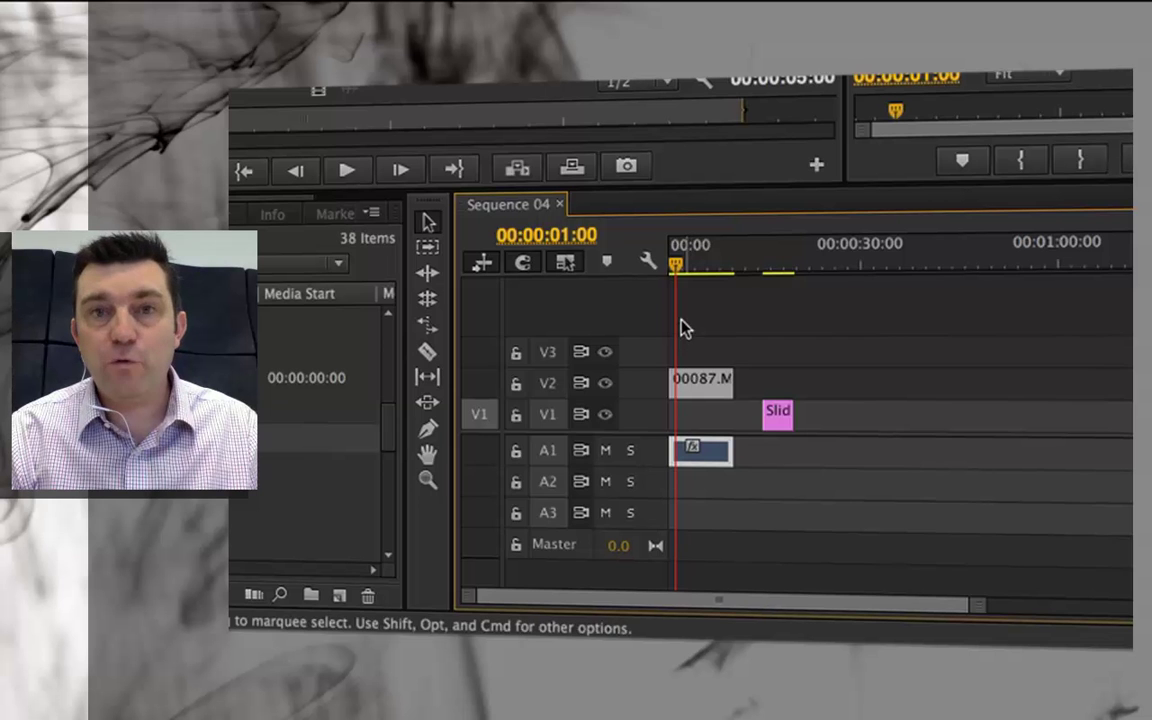
{"action": "left_click_drag", "start_coordinate": [678, 332], "coordinate": [680, 413]}
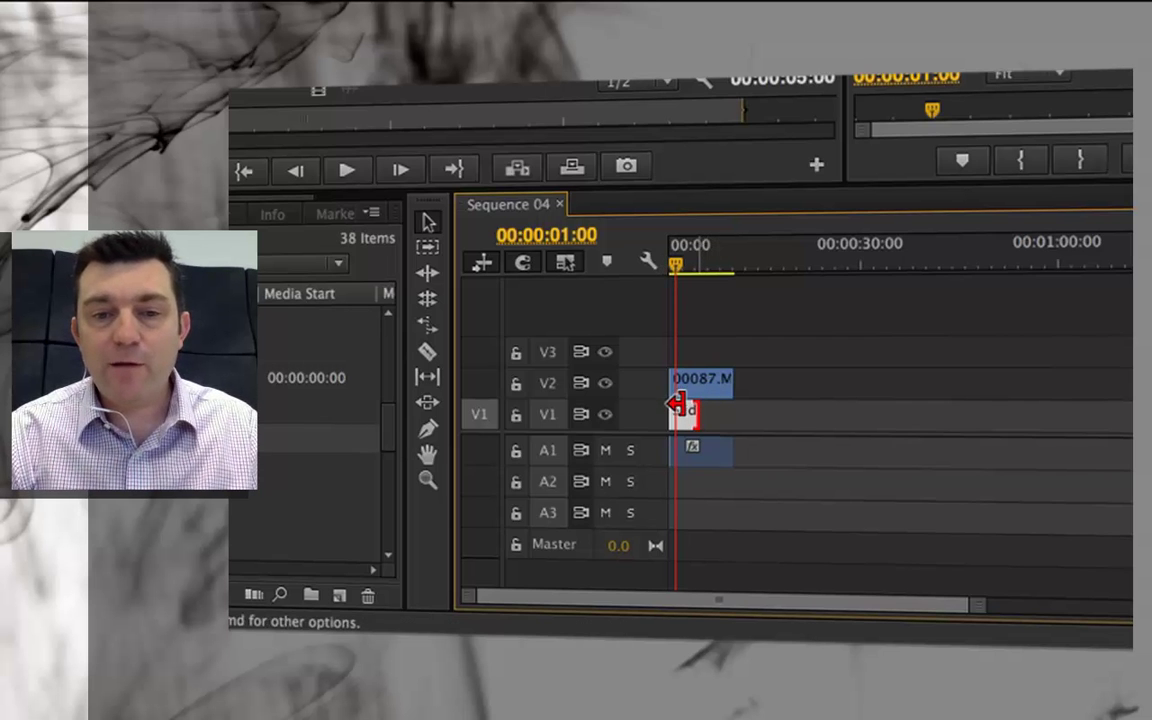
{"action": "left_click_drag", "start_coordinate": [681, 404], "coordinate": [706, 402]}
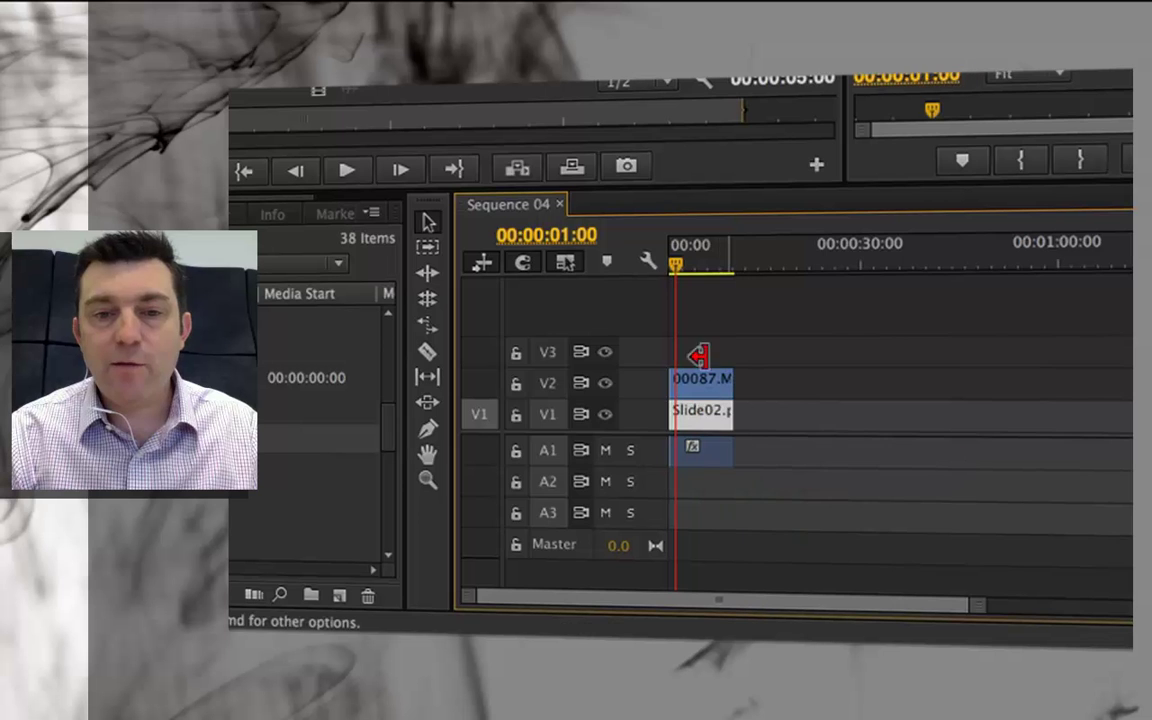
{"action": "left_click", "coordinate": [695, 262]}
{"action": "left_click_drag", "start_coordinate": [695, 262], "coordinate": [690, 262]}
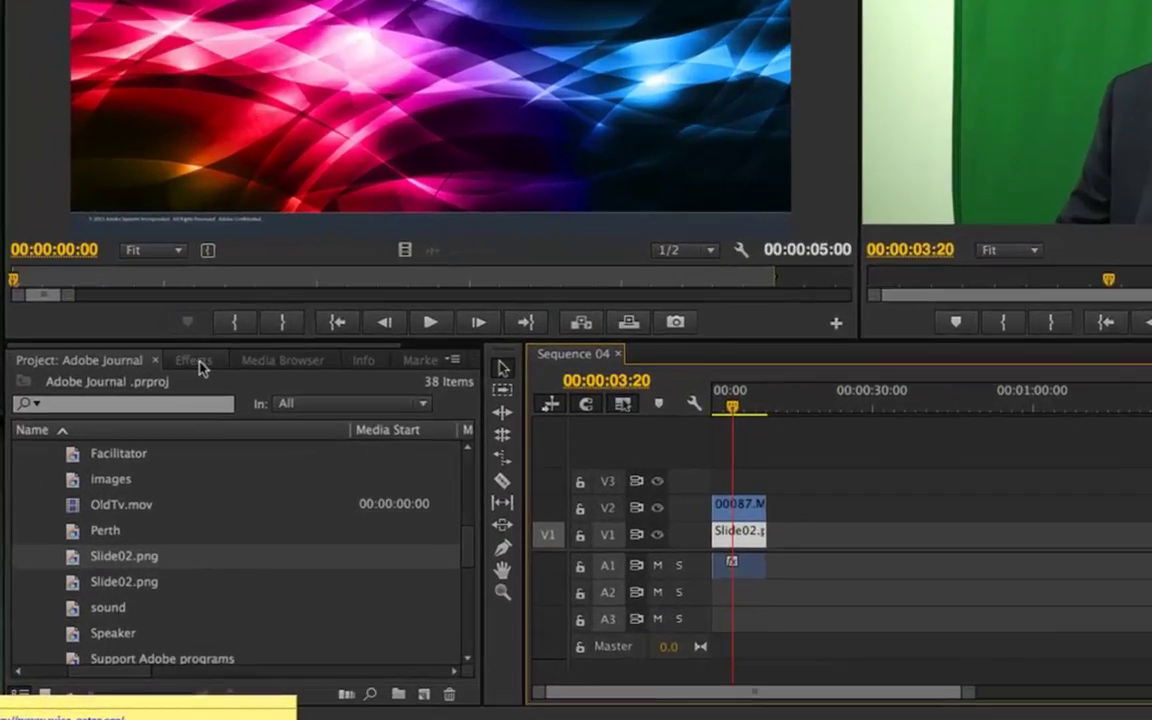
Step: Search the Effects panel for Crop and apply it to the presenter clip on V2
{"action": "left_click", "coordinate": [148, 438]}
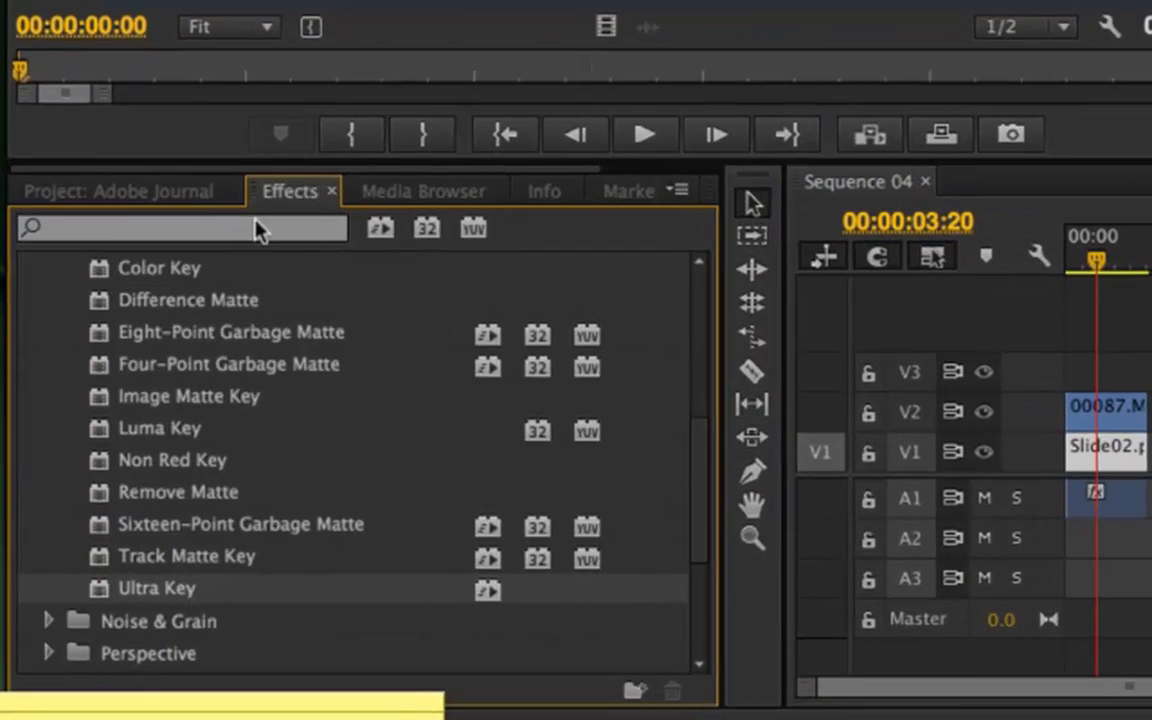
{"action": "left_click", "coordinate": [218, 232]}
{"action": "type", "text": "crop"}
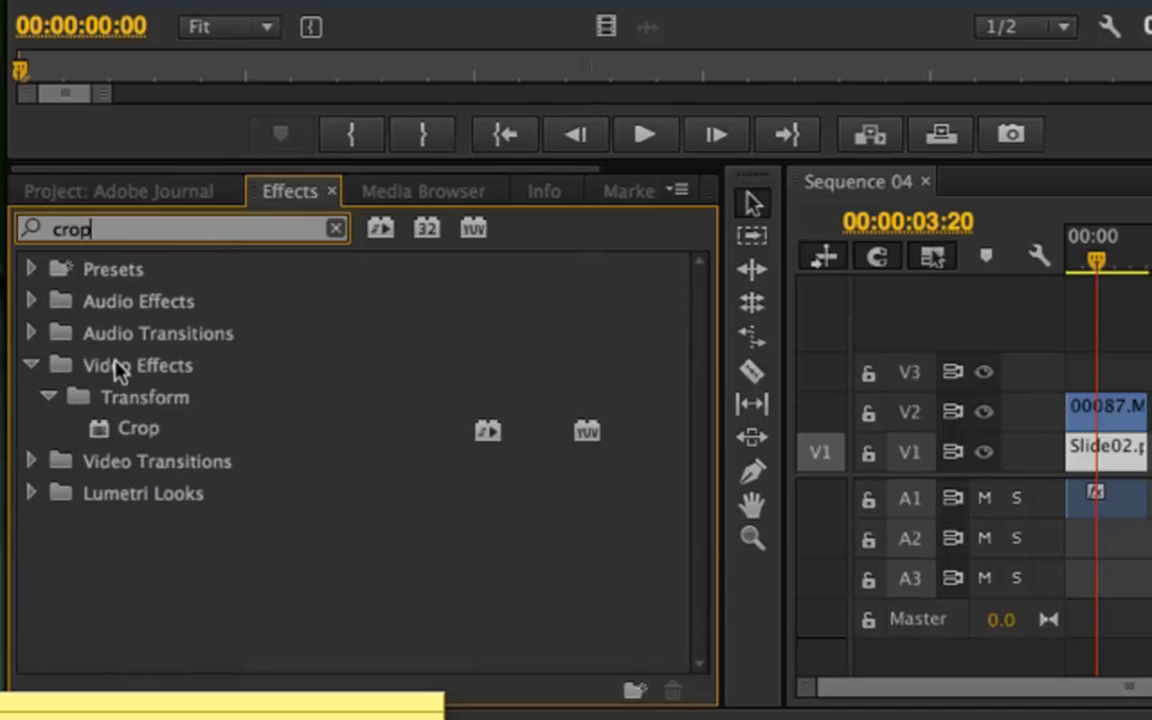
{"action": "left_click_drag", "start_coordinate": [97, 428], "coordinate": [1080, 388]}
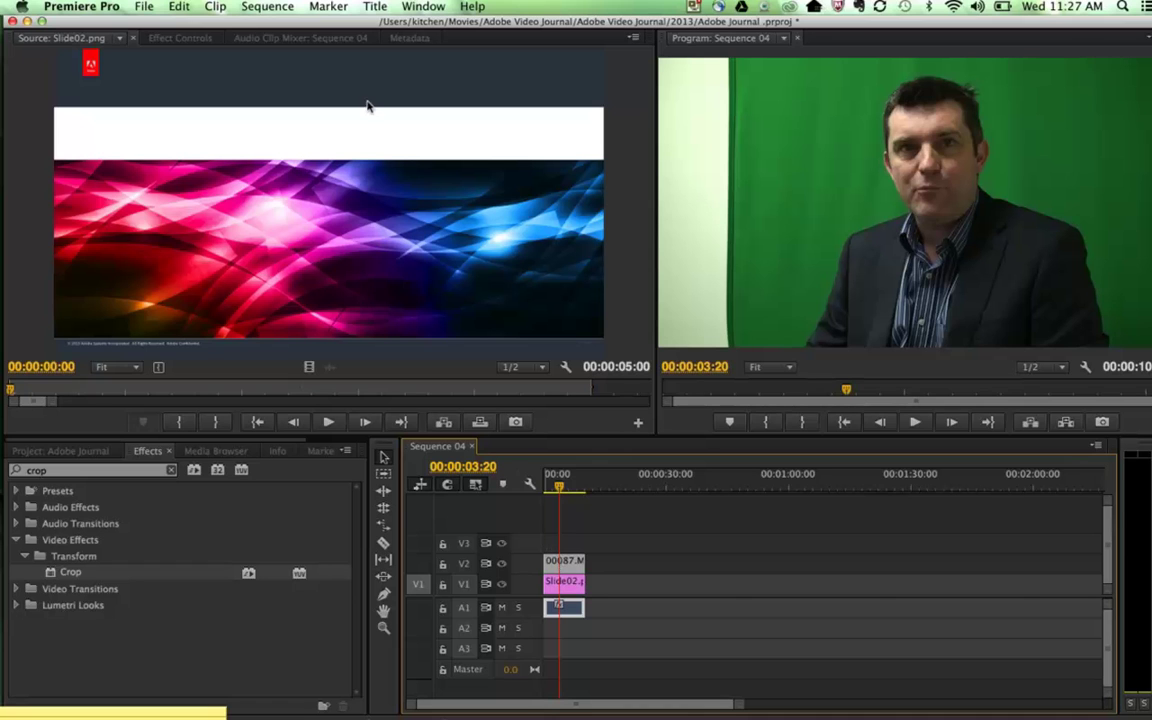
Step: Crop the presenter 25% left, 3% top, 12% right and shift it right over the slide
{"action": "left_click", "coordinate": [180, 38]}
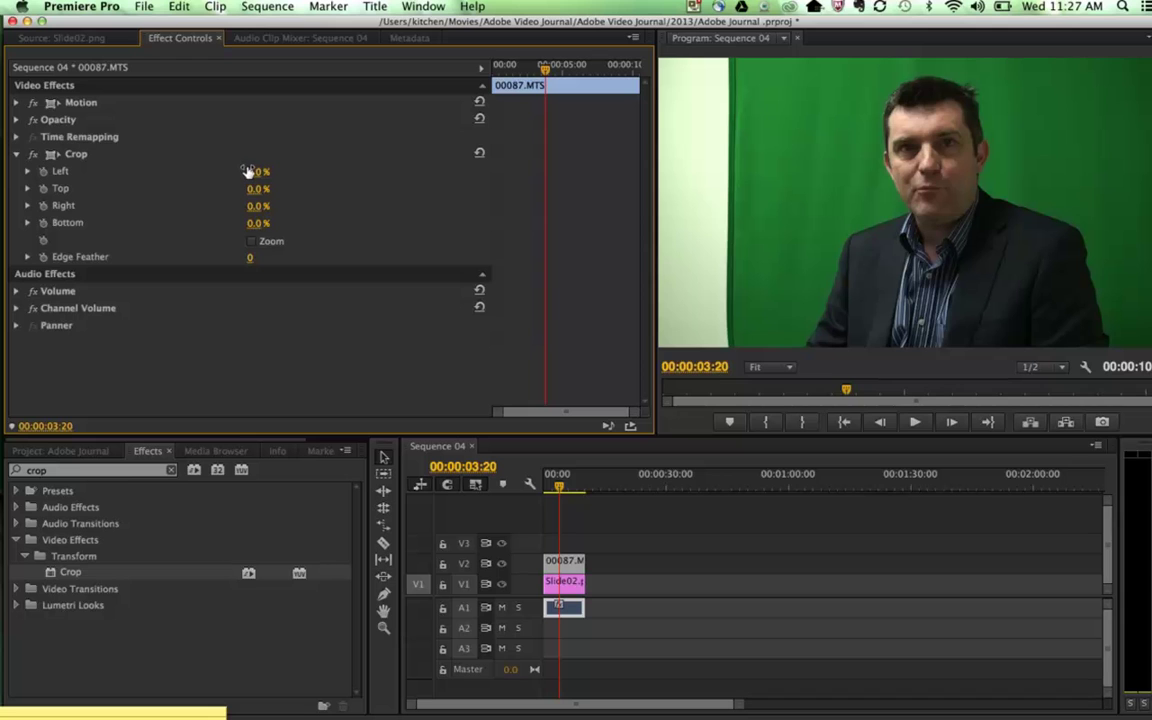
{"action": "left_click_drag", "start_coordinate": [247, 173], "coordinate": [247, 174]}
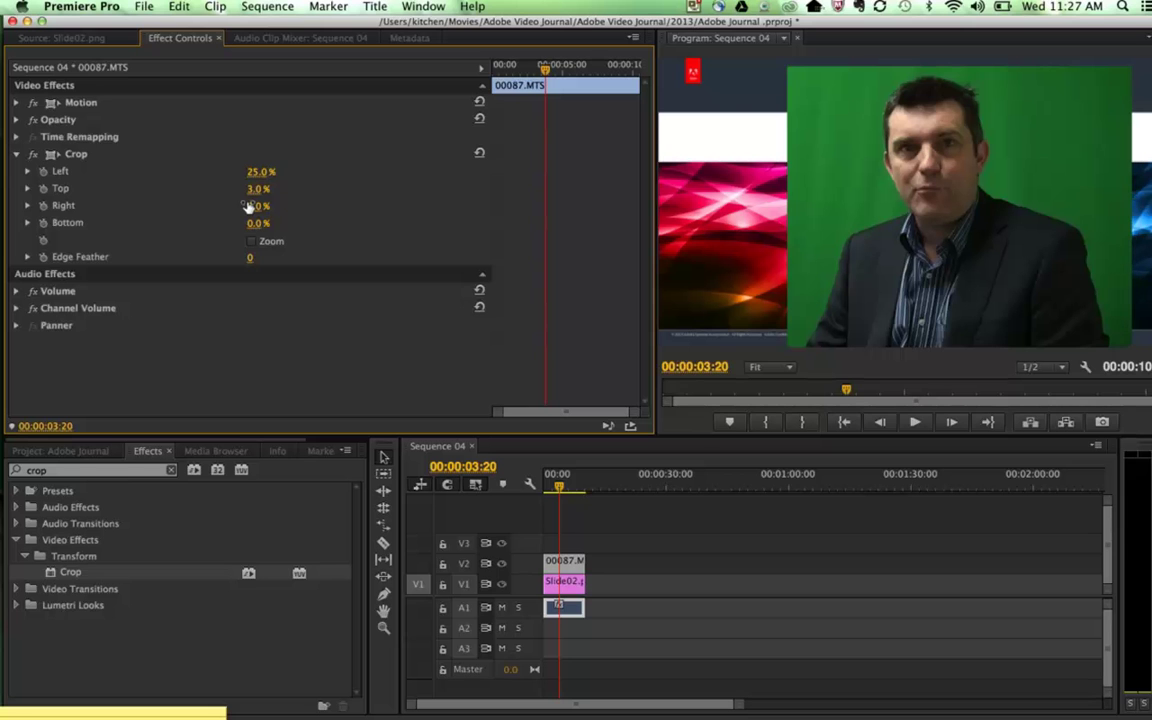
{"action": "left_click_drag", "start_coordinate": [248, 206], "coordinate": [251, 206]}
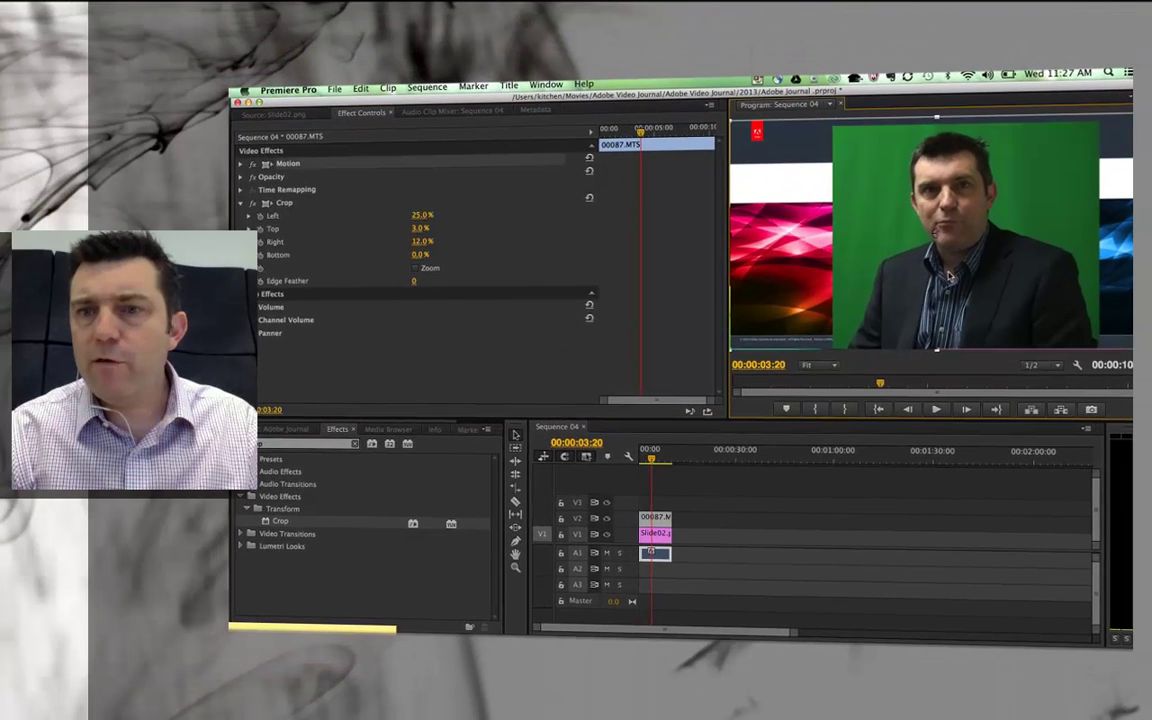
{"action": "left_click_drag", "start_coordinate": [948, 275], "coordinate": [1032, 284]}
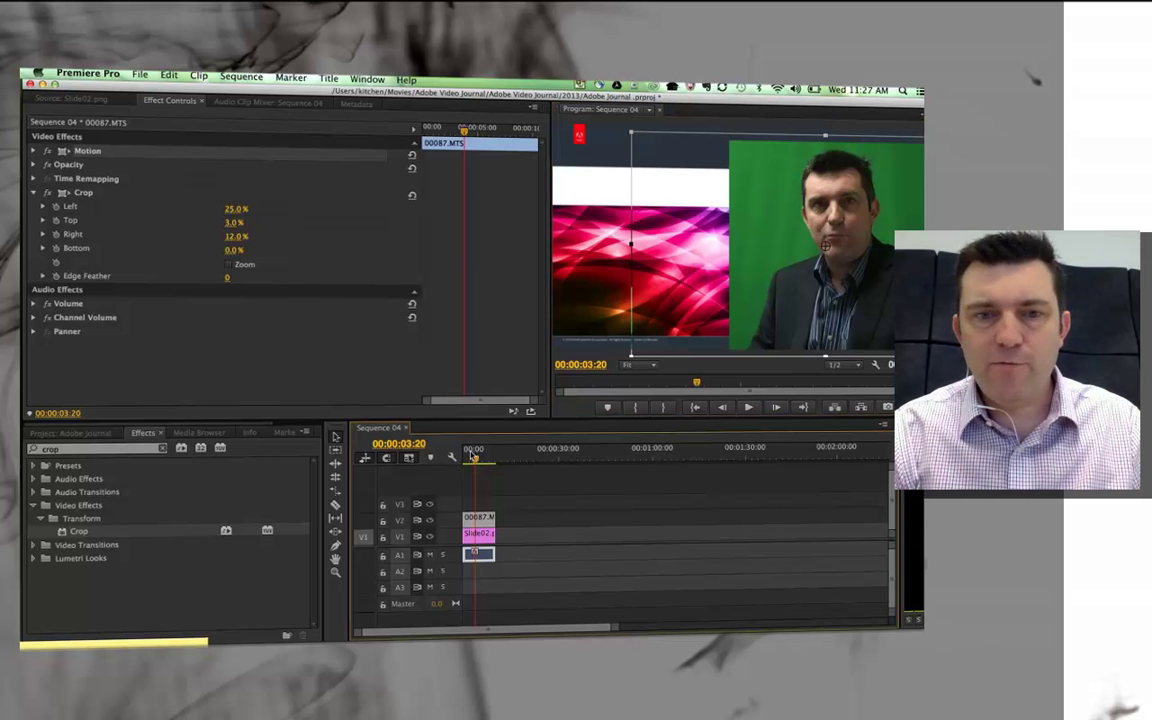
{"action": "left_click_drag", "start_coordinate": [474, 455], "coordinate": [472, 455]}
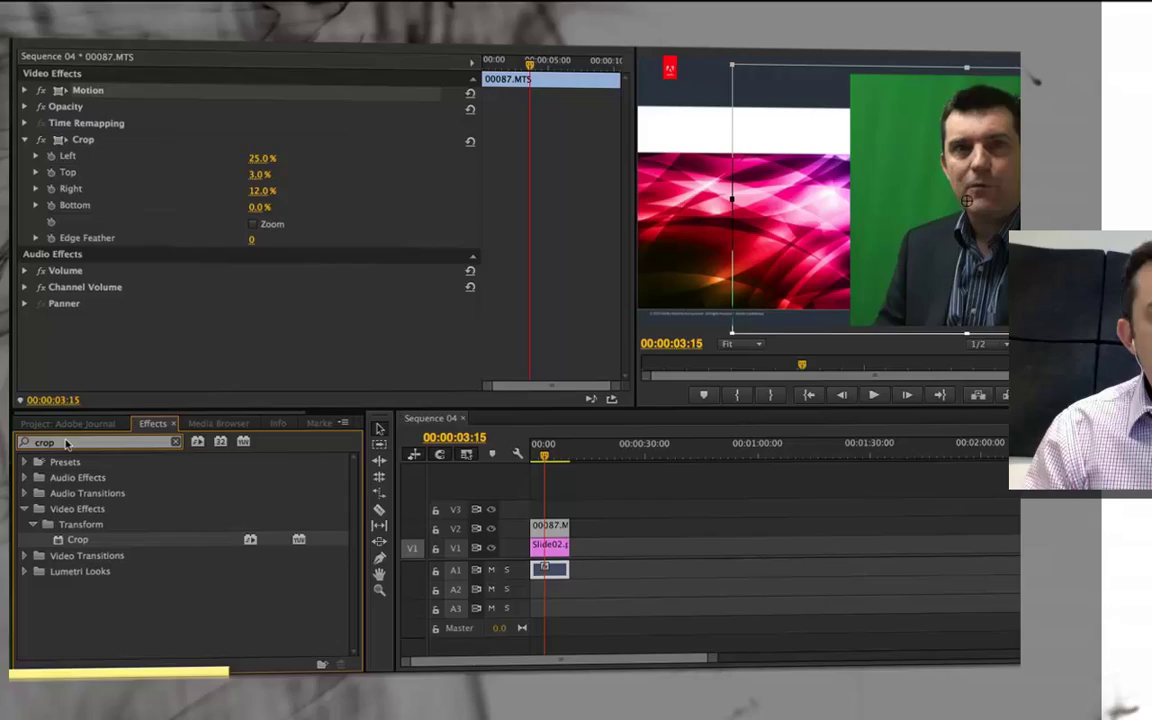
Step: Clear the 'crop' search and open Video Effects > Keying to reach Ultra Key
{"action": "left_click", "coordinate": [27, 449]}
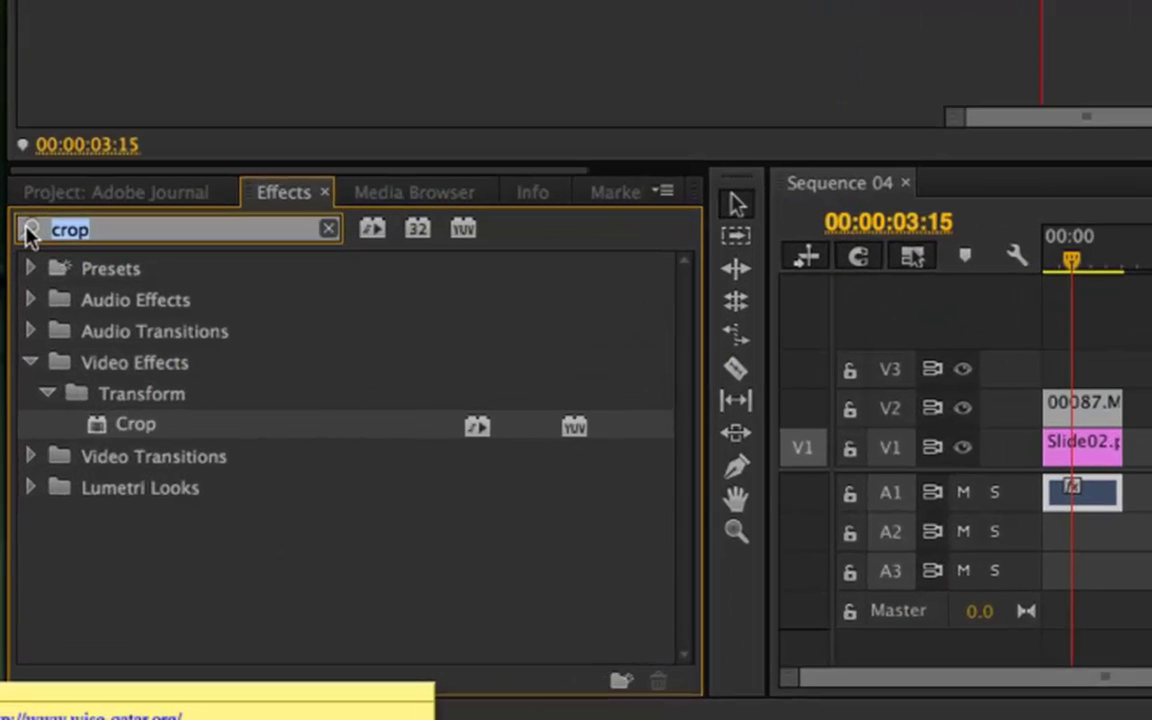
{"action": "key", "text": "BackSpace"}
{"action": "left_click", "coordinate": [31, 354]}
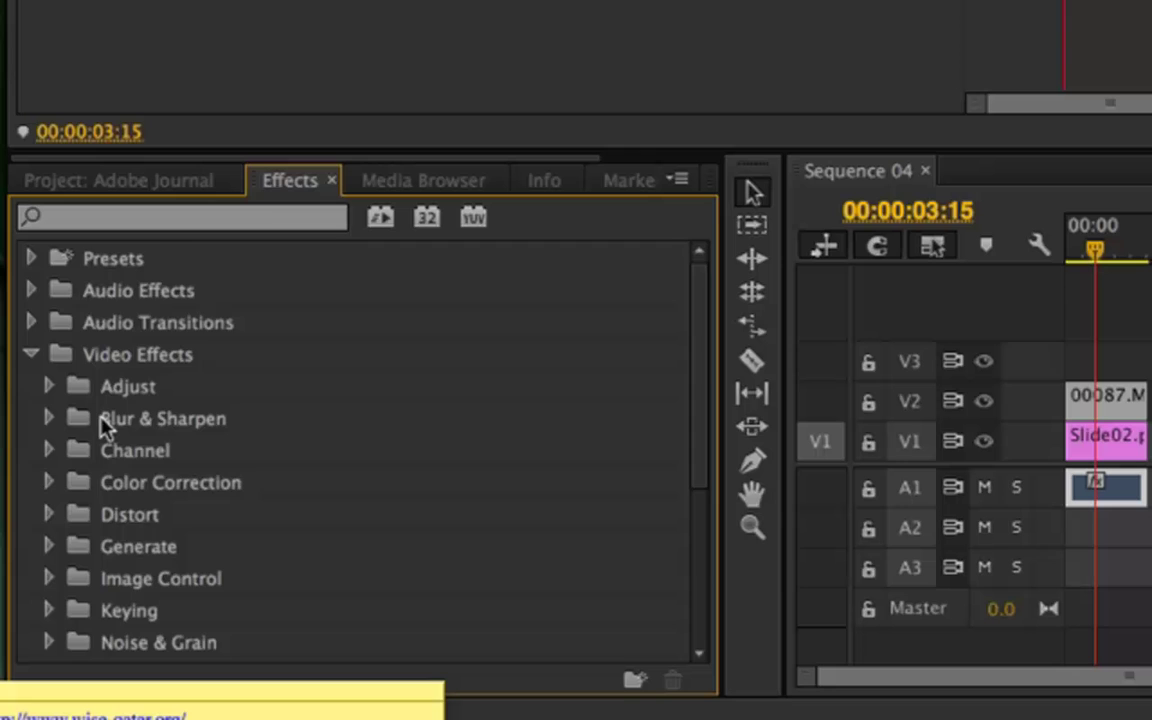
{"action": "scroll", "coordinate": [105, 425], "scroll_direction": "down", "scroll_amount": 5}
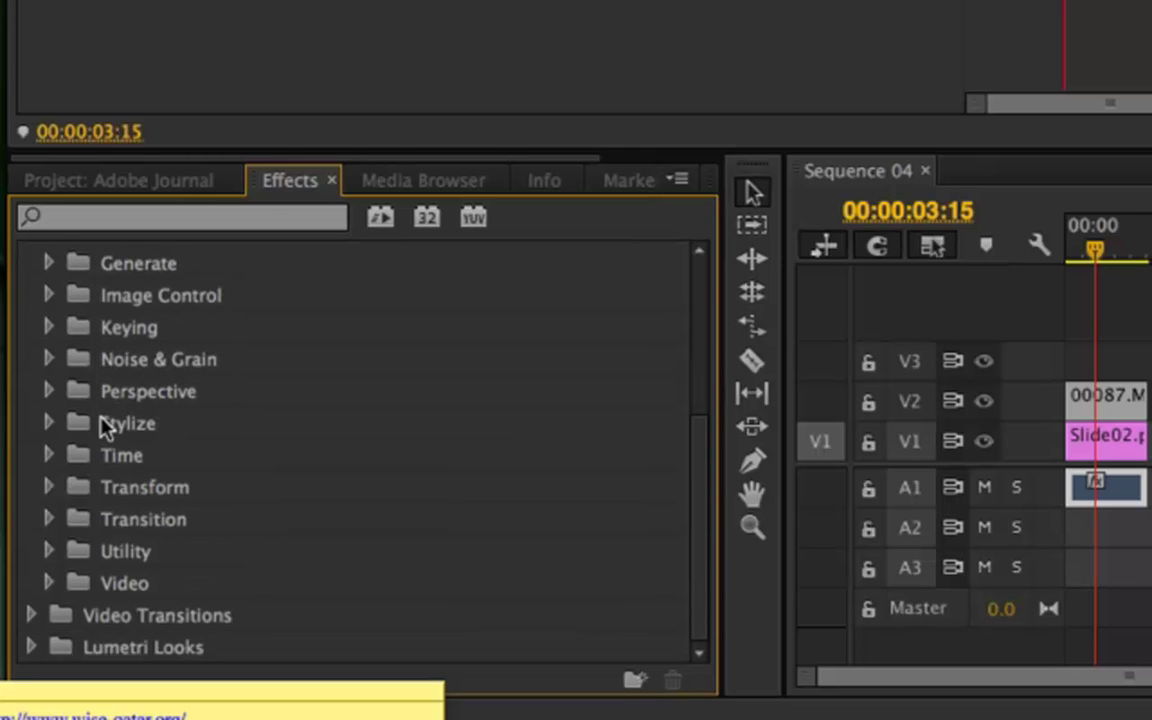
{"action": "left_click", "coordinate": [49, 327]}
{"action": "scroll", "coordinate": [115, 348], "scroll_direction": "down", "scroll_amount": 3}
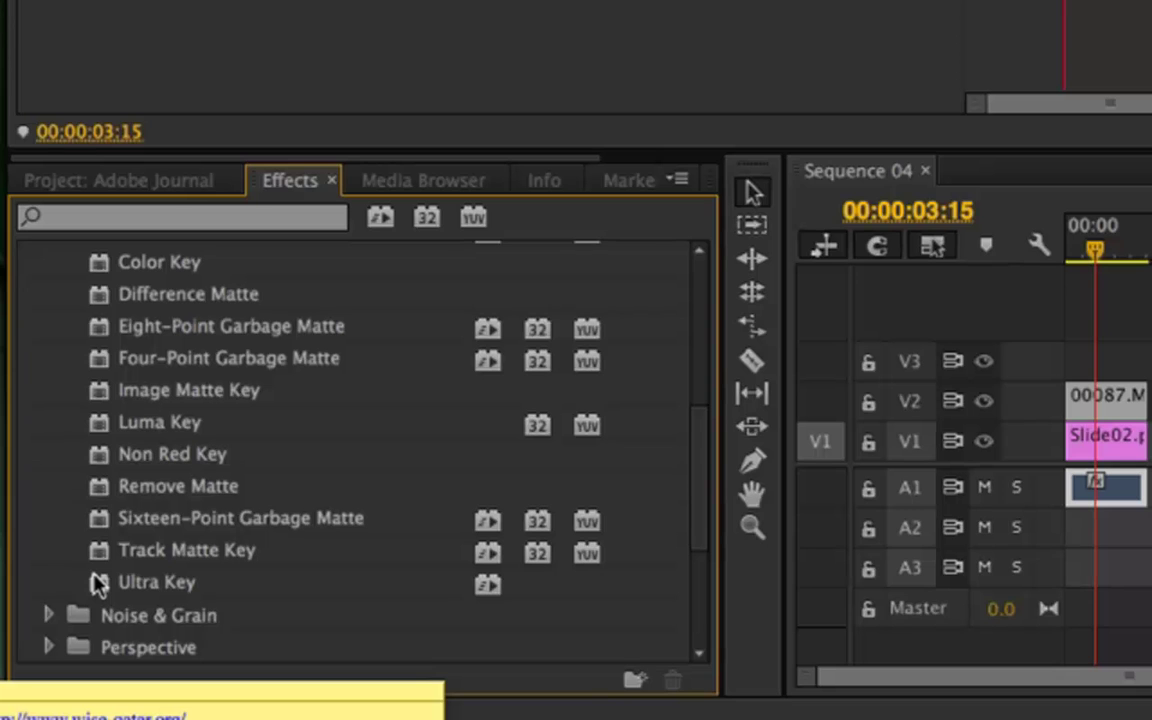
{"action": "left_click_drag", "start_coordinate": [90, 586], "coordinate": [1045, 418]}
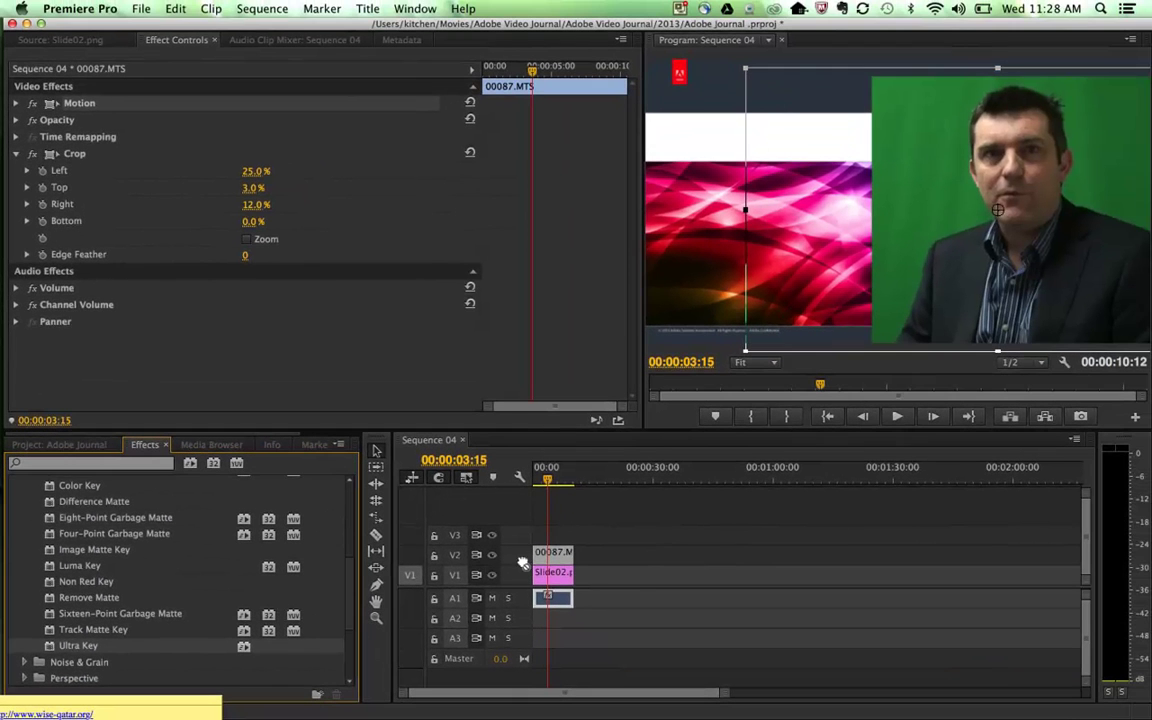
Step: Apply Ultra Key to 00087.MTS and sample the green background as the key colour
{"action": "left_click_drag", "start_coordinate": [522, 563], "coordinate": [541, 552]}
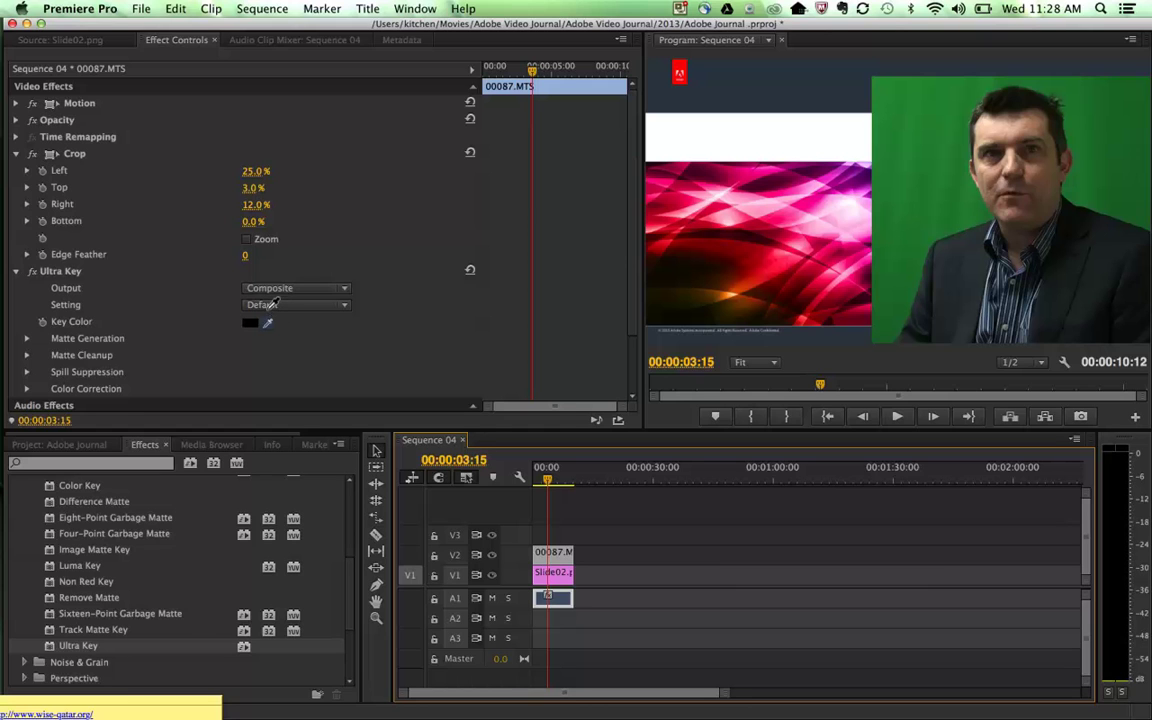
{"action": "left_click", "coordinate": [267, 322]}
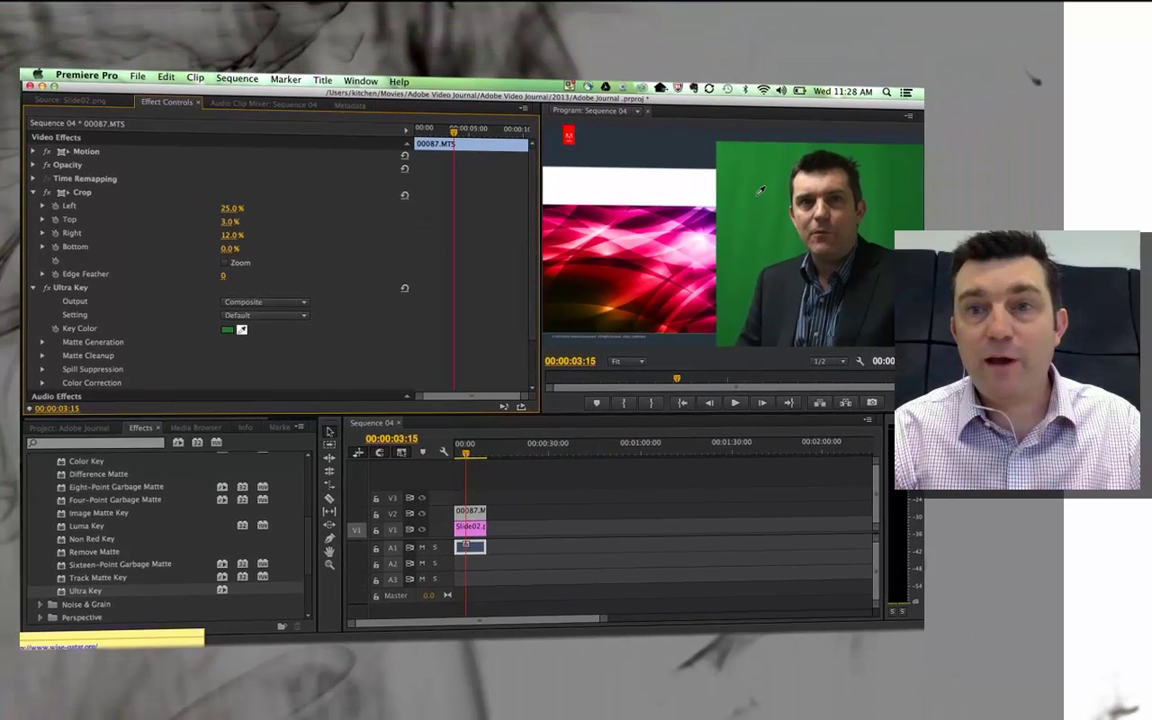
{"action": "left_click", "coordinate": [936, 166]}
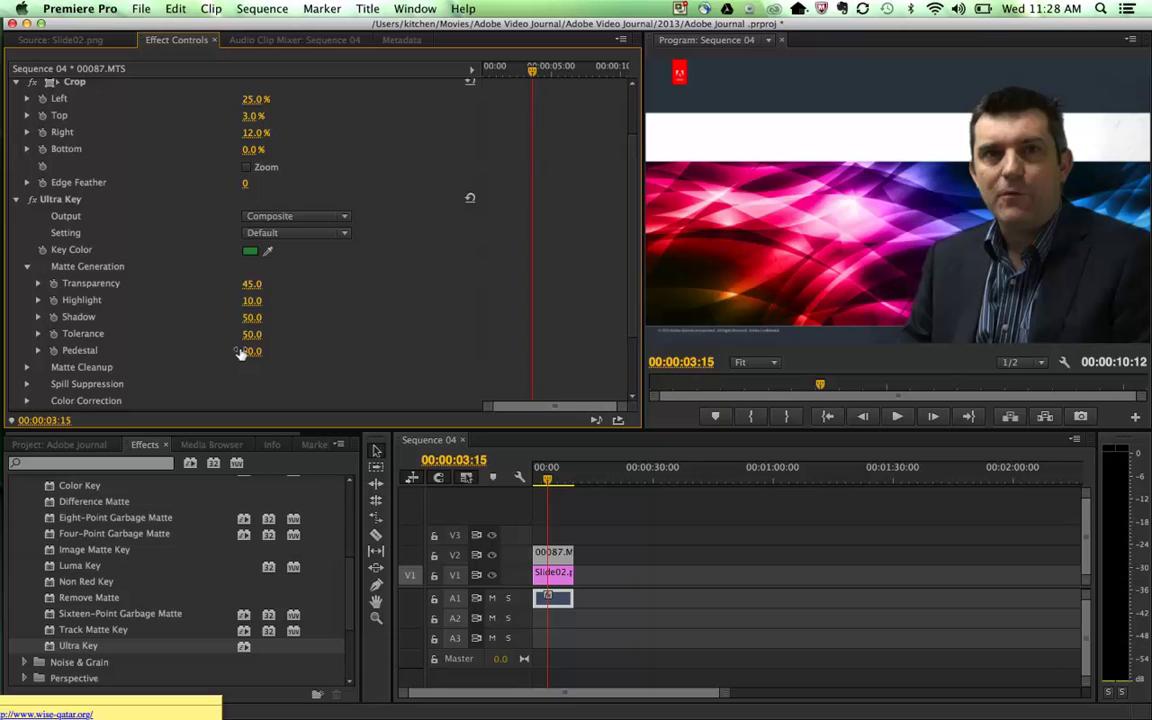
Step: In Ultra Key's Matte Cleanup, set Soften to 2.0 and Contrast to 28.0
{"action": "left_click", "coordinate": [26, 367]}
{"action": "scroll", "coordinate": [190, 373], "scroll_direction": "down", "scroll_amount": 3}
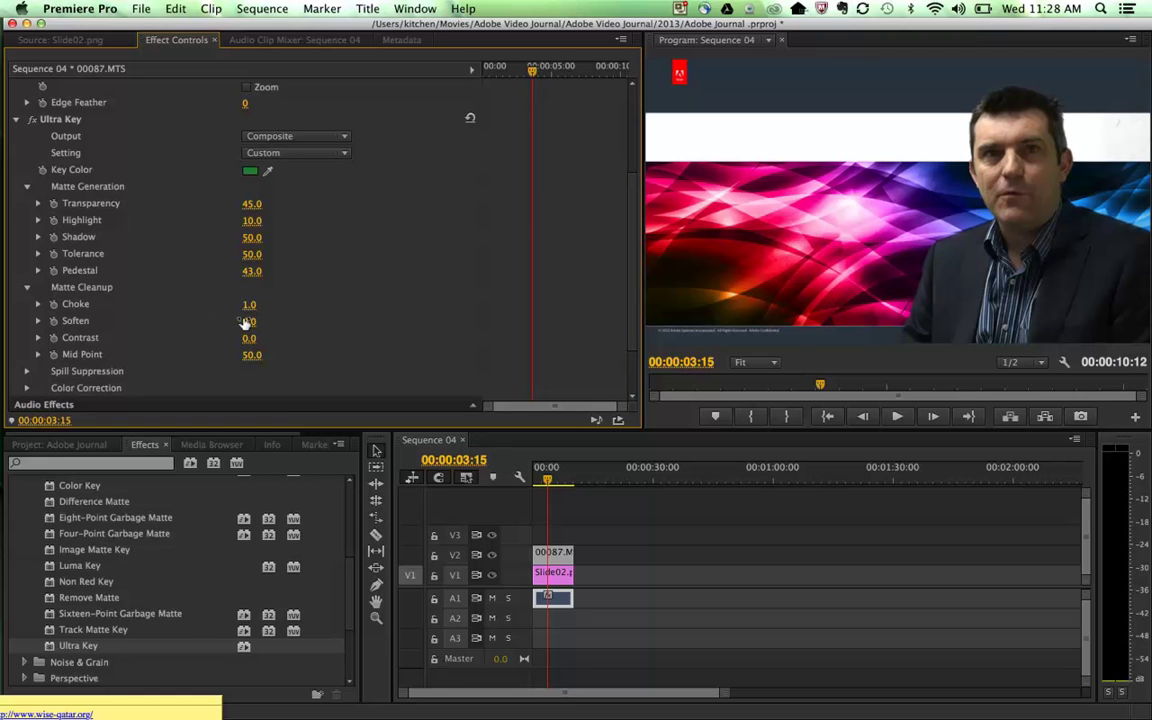
{"action": "left_click_drag", "start_coordinate": [243, 322], "coordinate": [240, 323]}
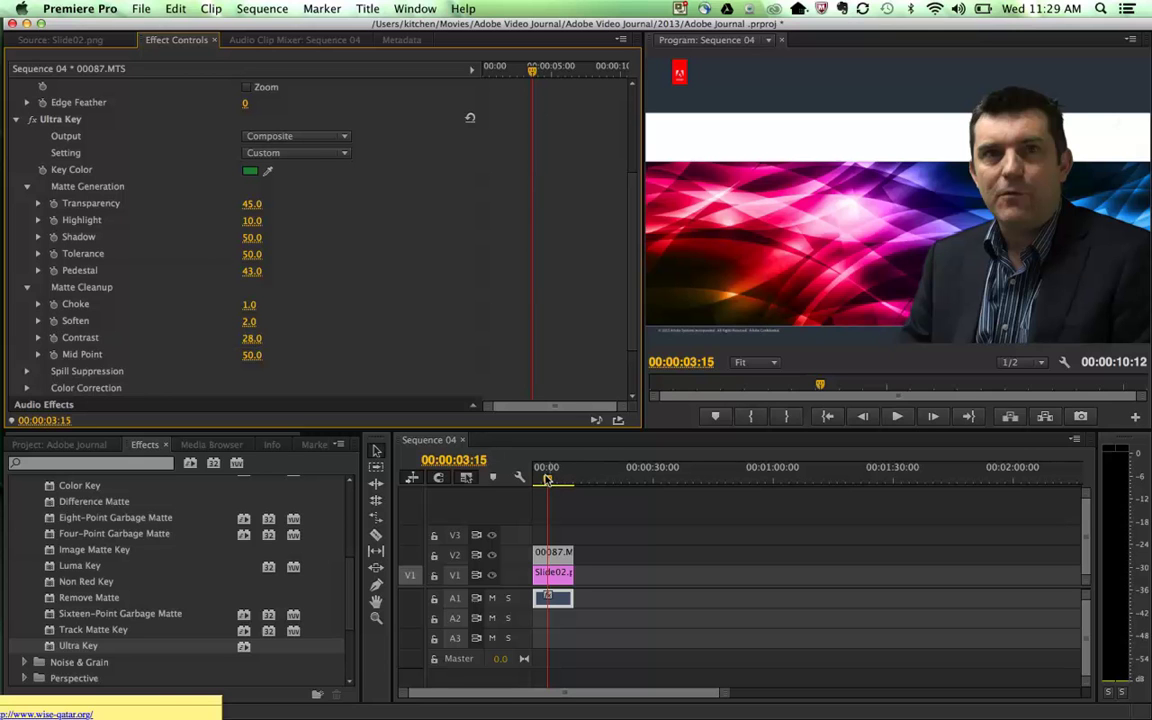
{"action": "left_click_drag", "start_coordinate": [547, 479], "coordinate": [530, 477]}
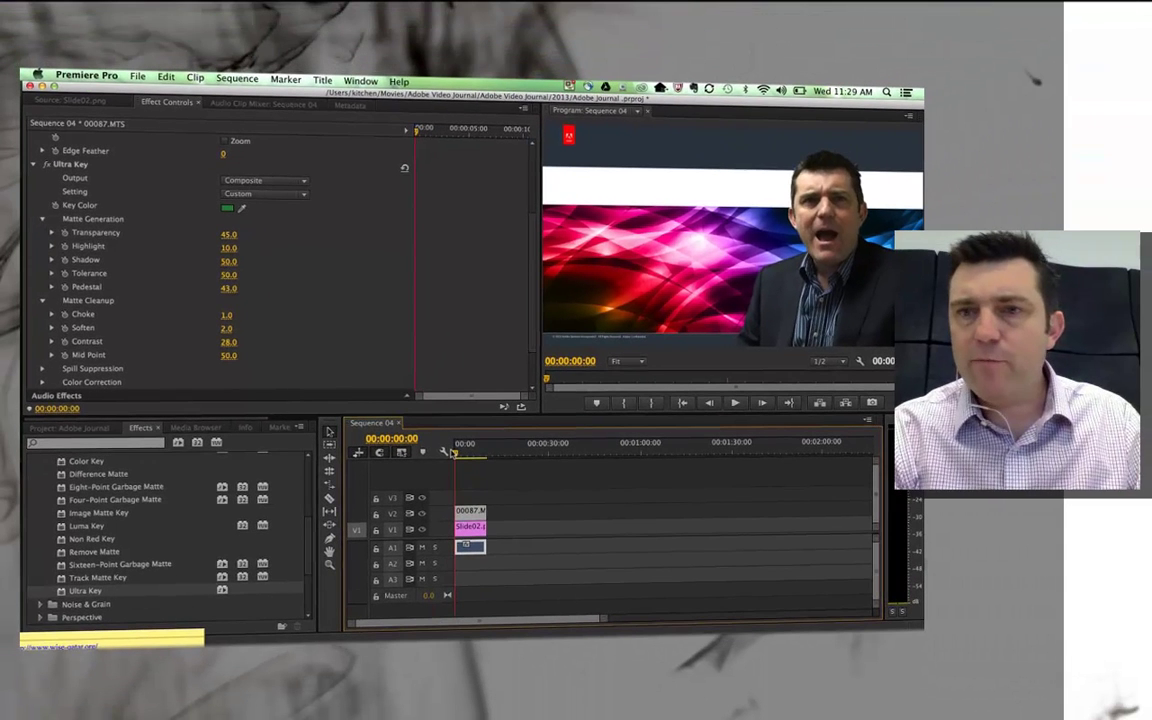
{"action": "key", "text": "space"}
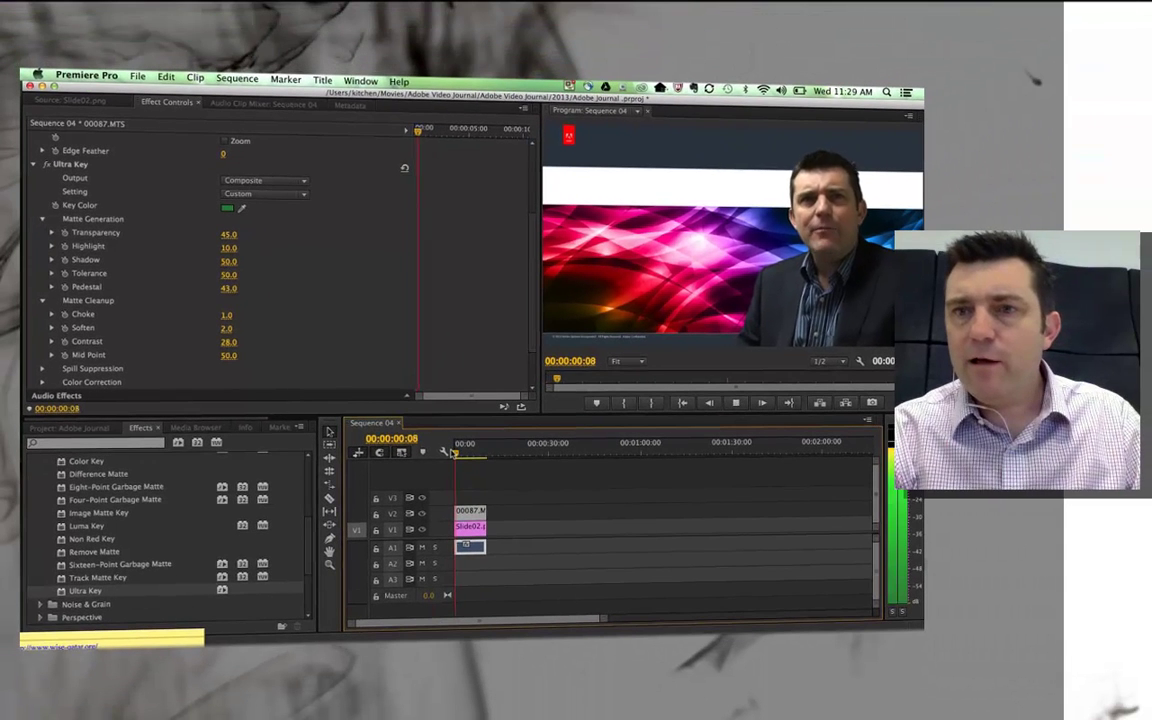
{"action": "key", "text": "space"}
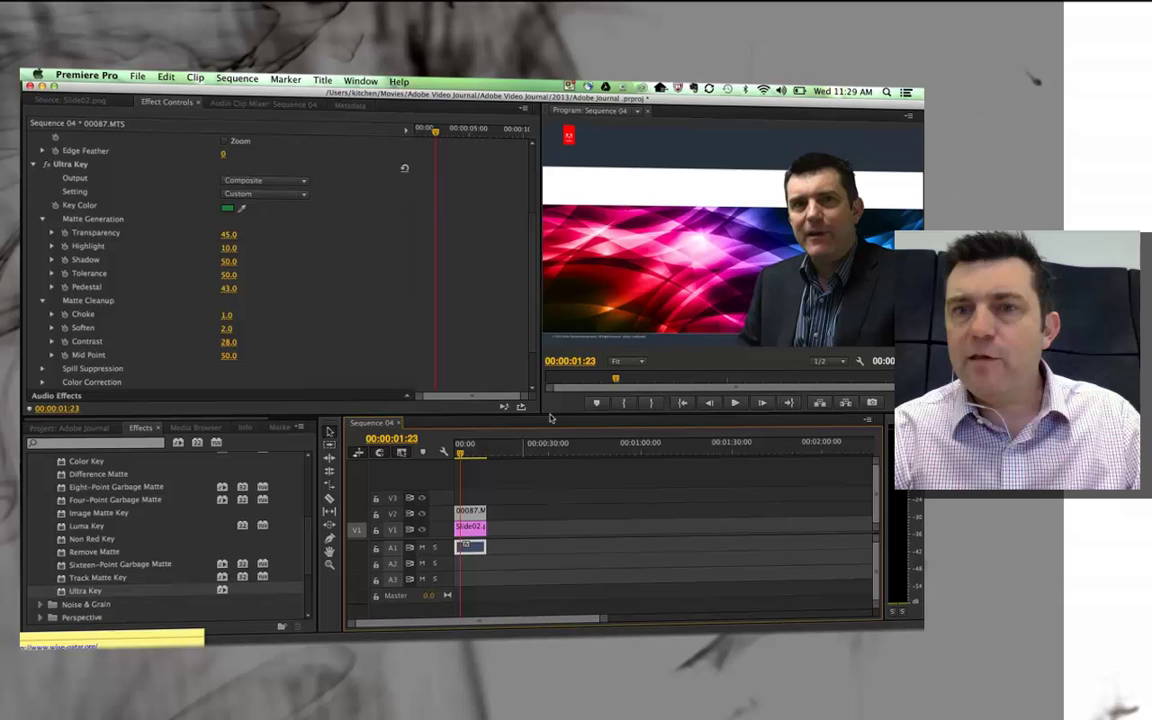